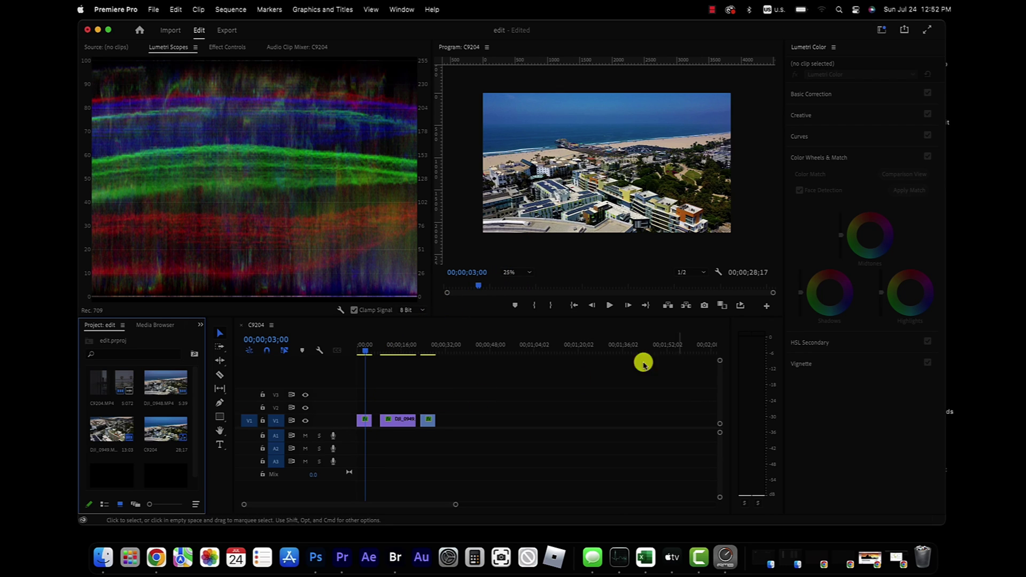
# Select DJI_0948.MP4 on V1 to load its Lumetri Color controls.
pyautogui.click(365, 422)
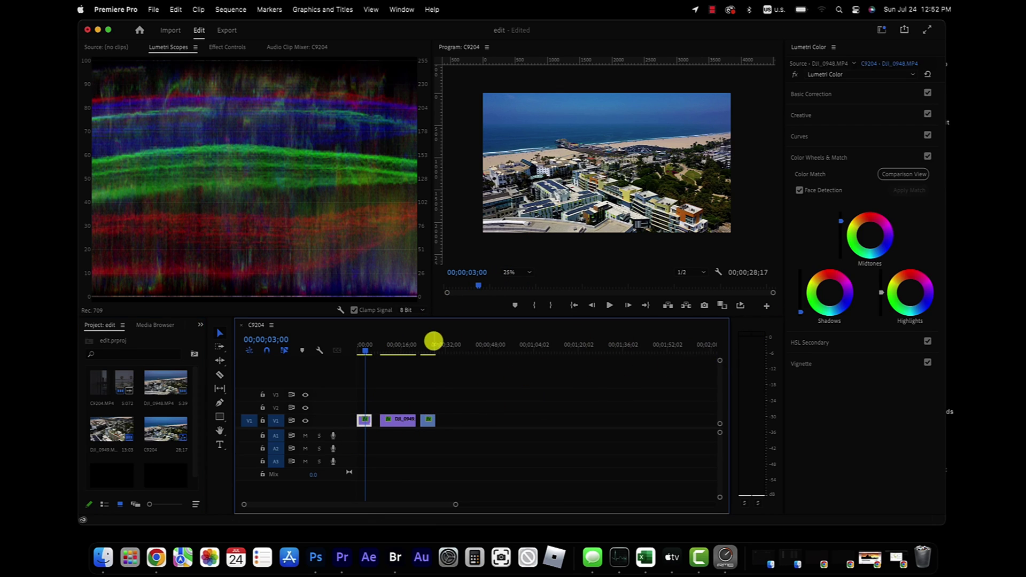
# Enlarge the preview, switch to the Color workspace, and dock Lumetri Scopes beside Effect Controls.
pyautogui.moveTo(432, 315); pyautogui.dragTo(351, 369)
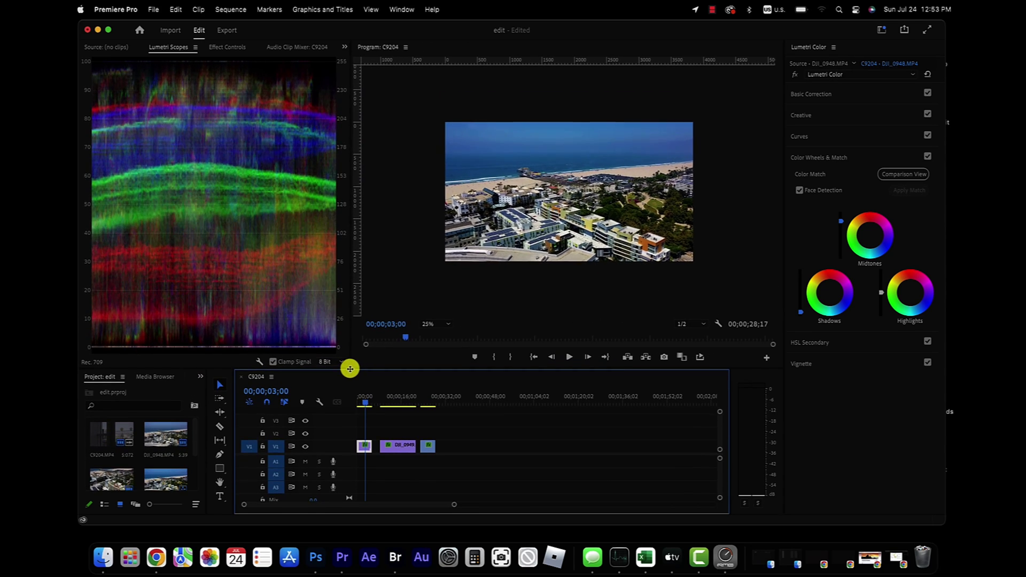
pyautogui.click(884, 28)
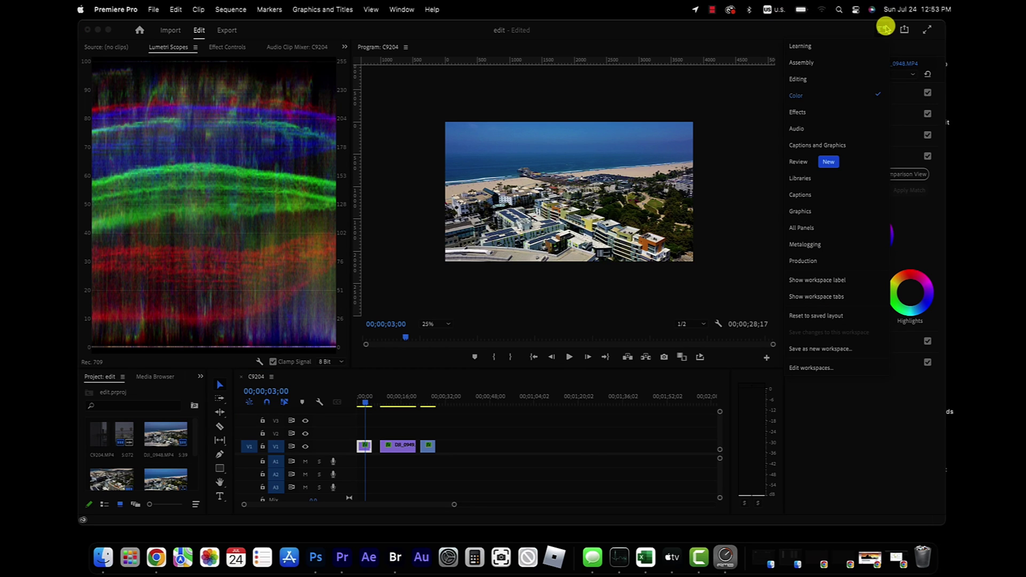
pyautogui.click(820, 94)
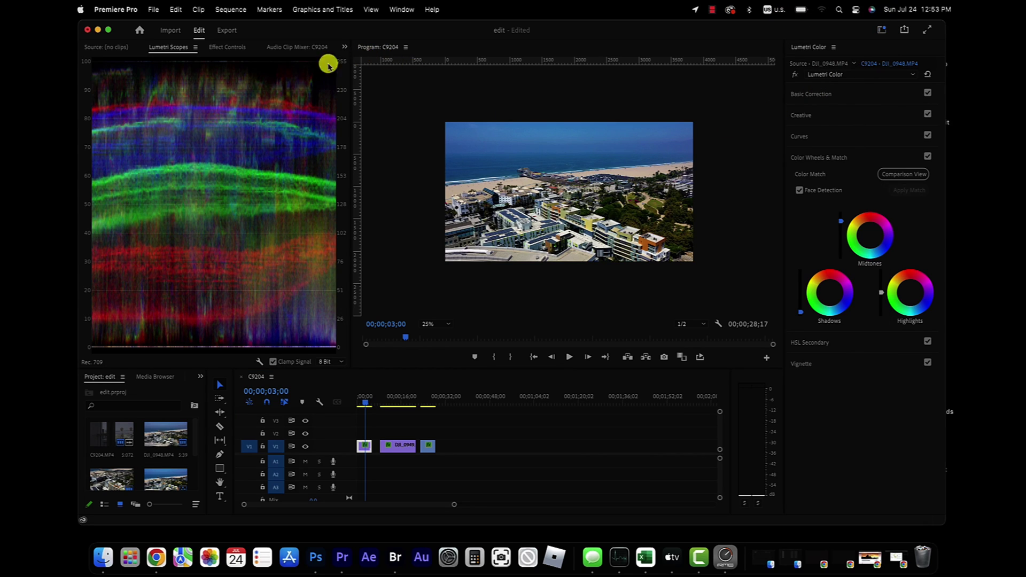
pyautogui.click(227, 47)
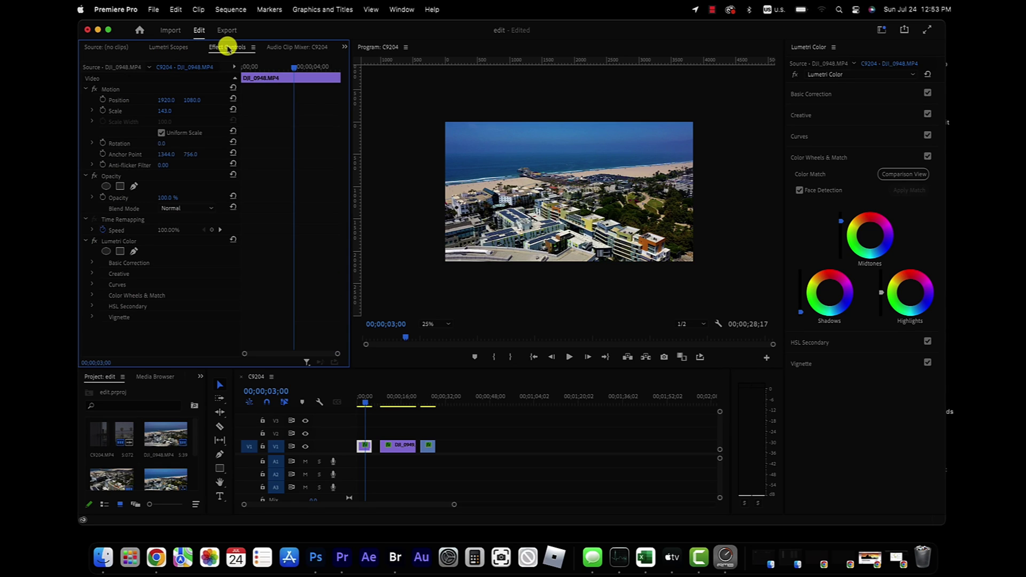
pyautogui.click(171, 48)
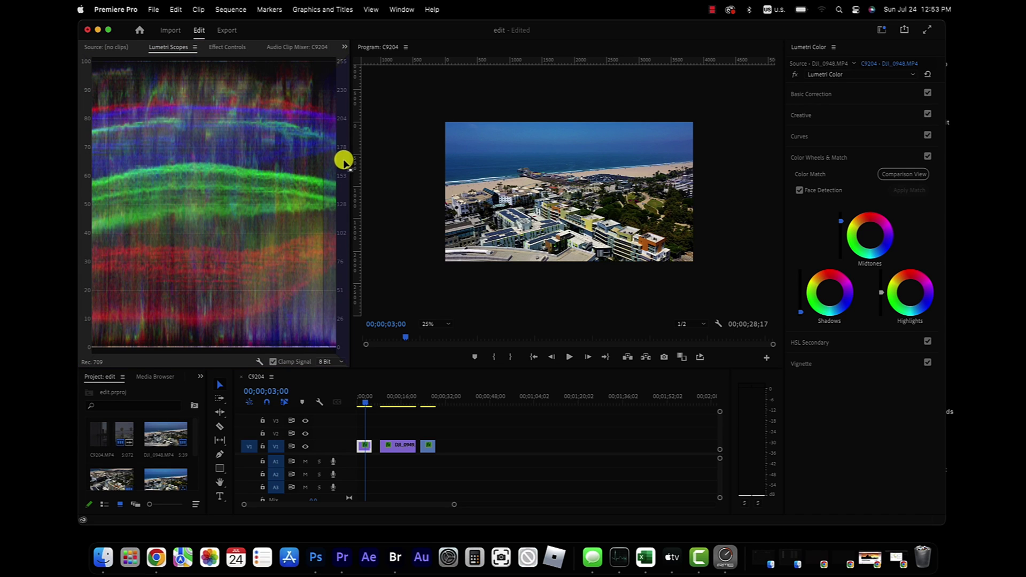
pyautogui.moveTo(343, 160); pyautogui.dragTo(344, 159)
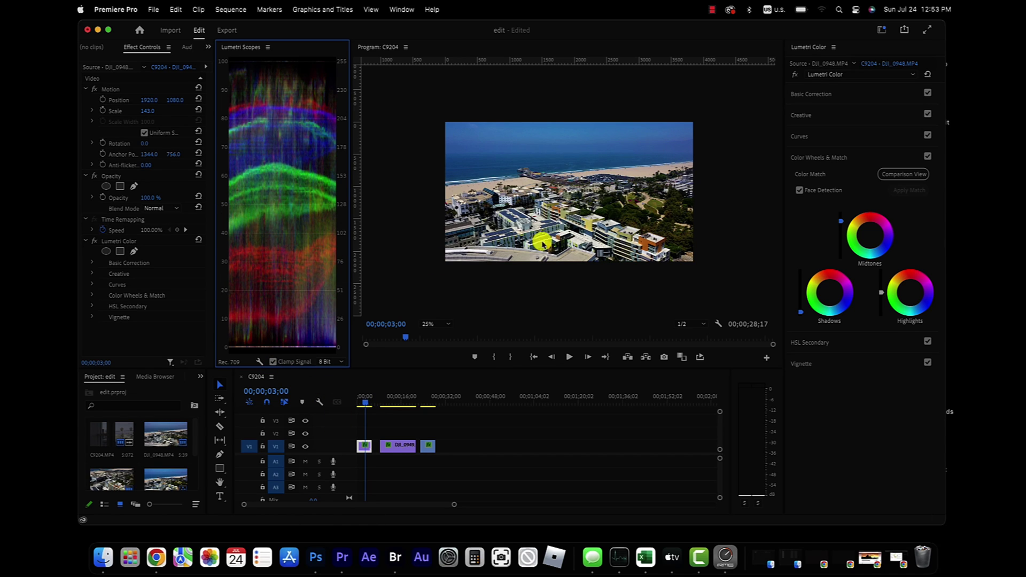
# Fit the Program monitor preview, compare the clip with Lumetri Color off and on, and scroll the Project bin.
pyautogui.click(447, 324)
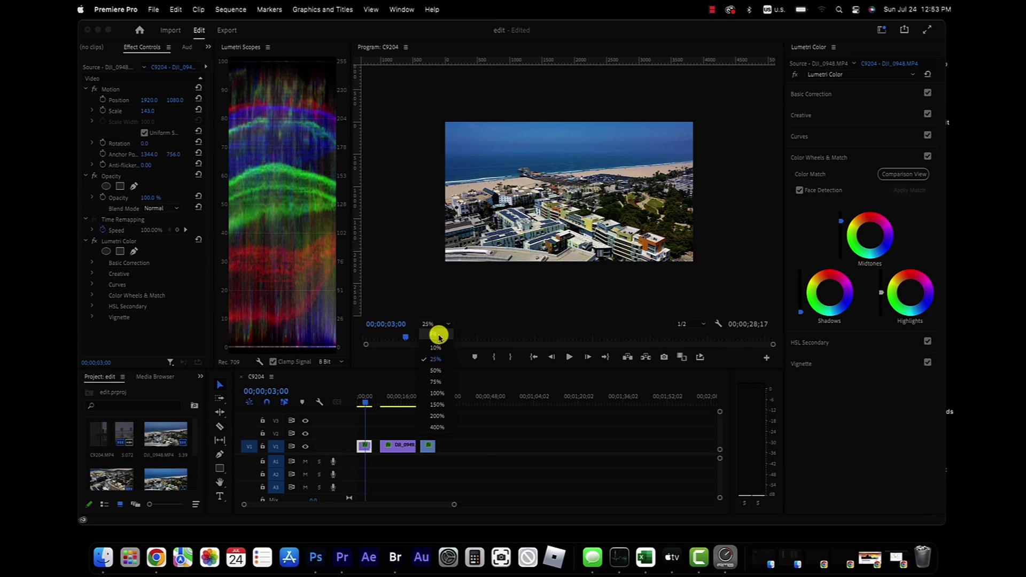
pyautogui.click(437, 335)
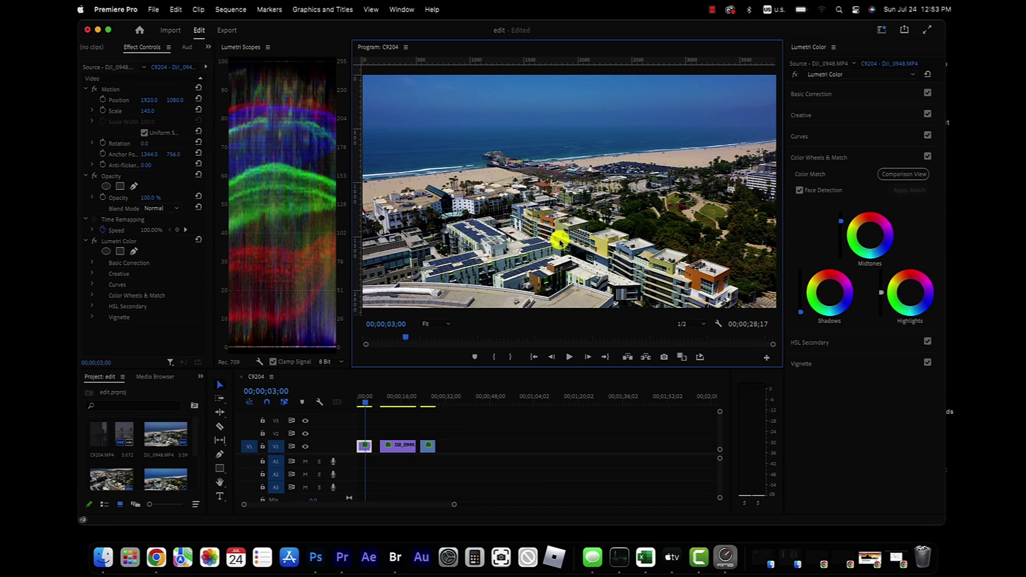
pyautogui.click(94, 242)
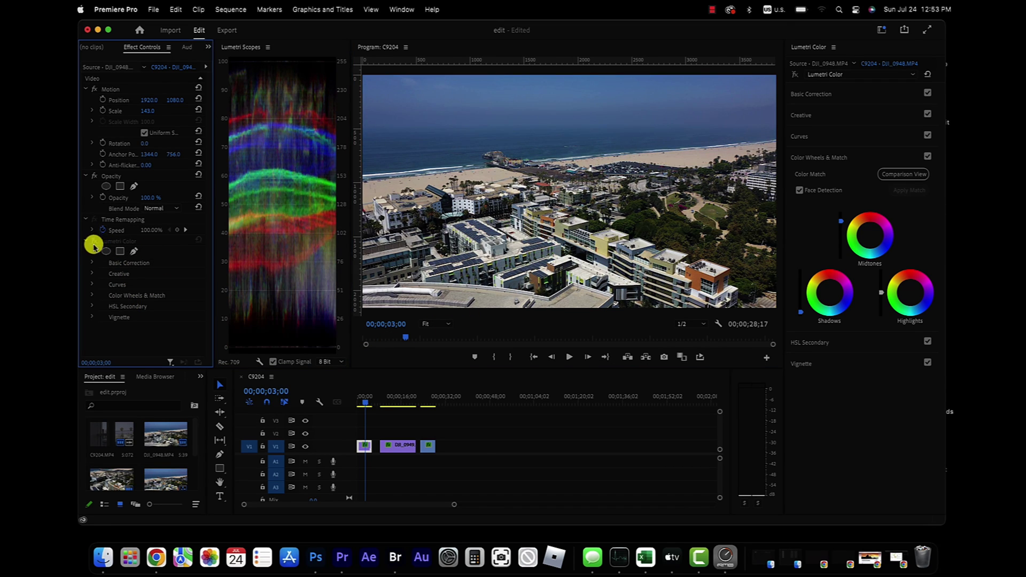
pyautogui.click(94, 244)
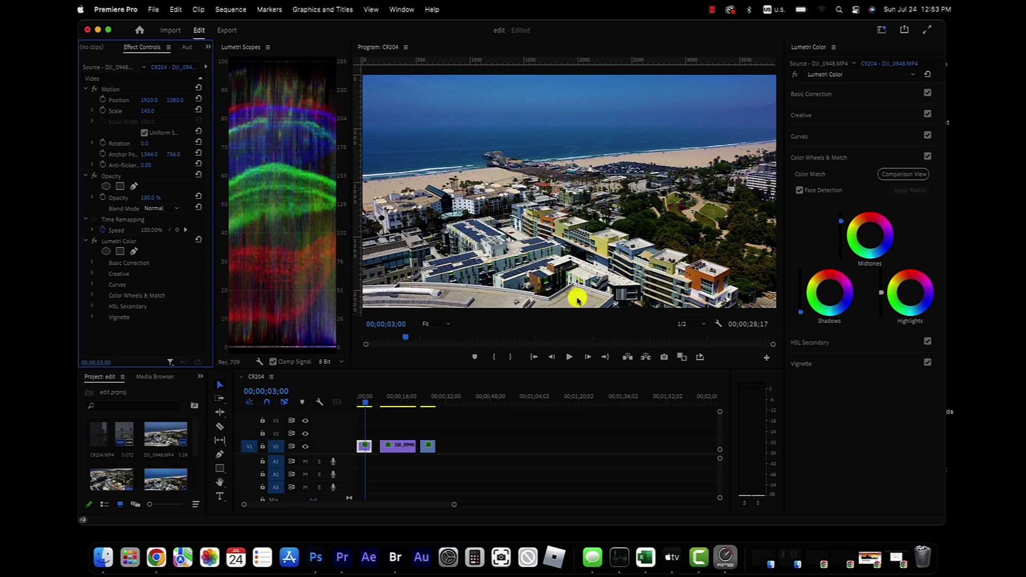
pyautogui.moveTo(199, 444); pyautogui.dragTo(344, 529)
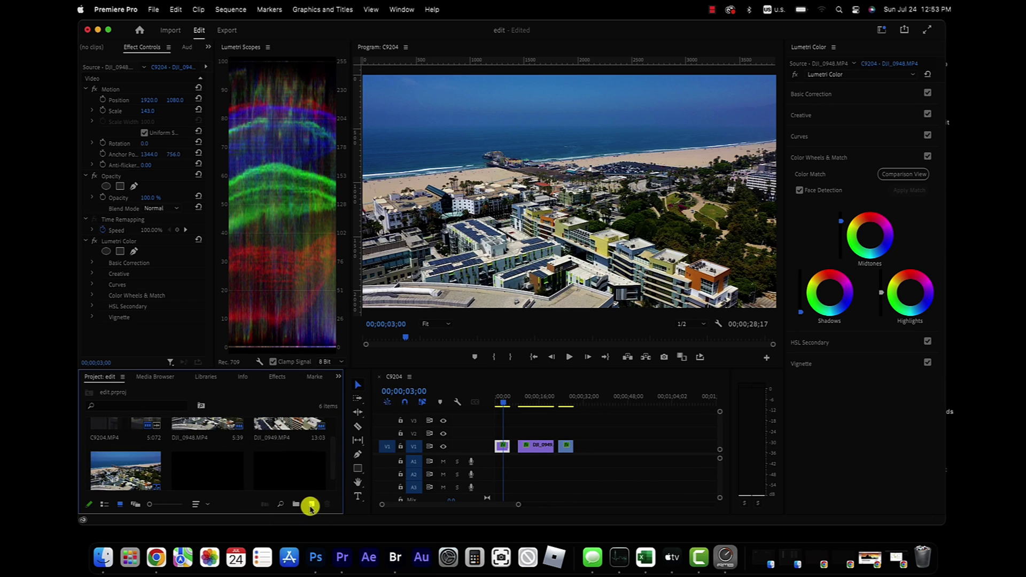
pyautogui.click(311, 506)
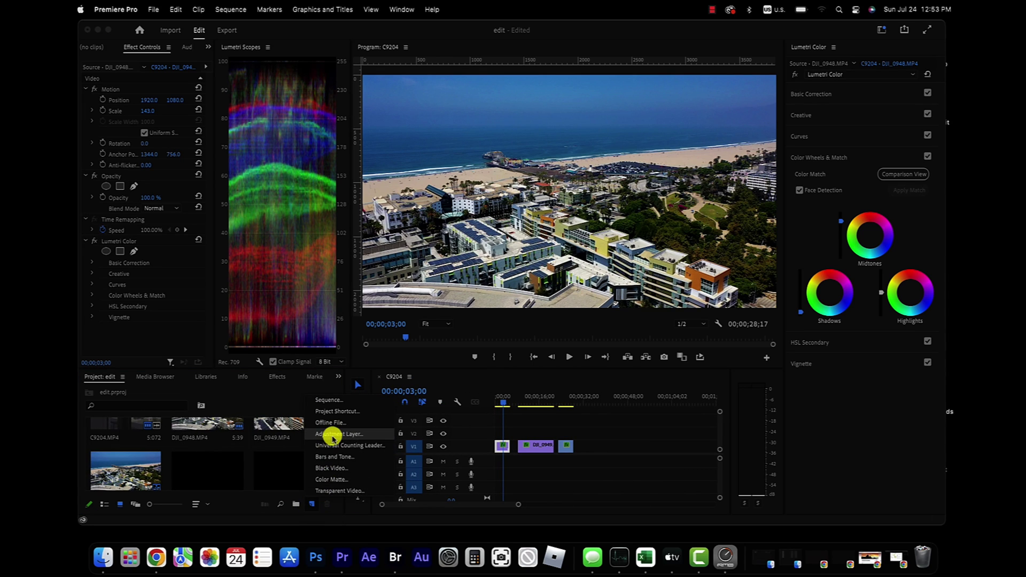
# Create a 3840×2160 adjustment layer on V2 above DJI_0948.MP4, trimmed to the clip's length.
pyautogui.click(332, 434)
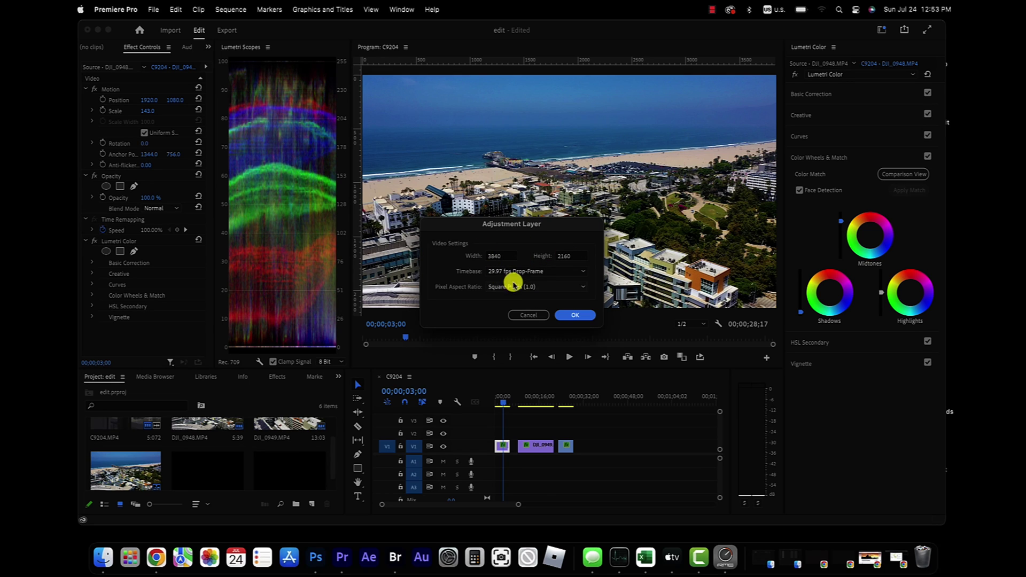
pyautogui.click(571, 312)
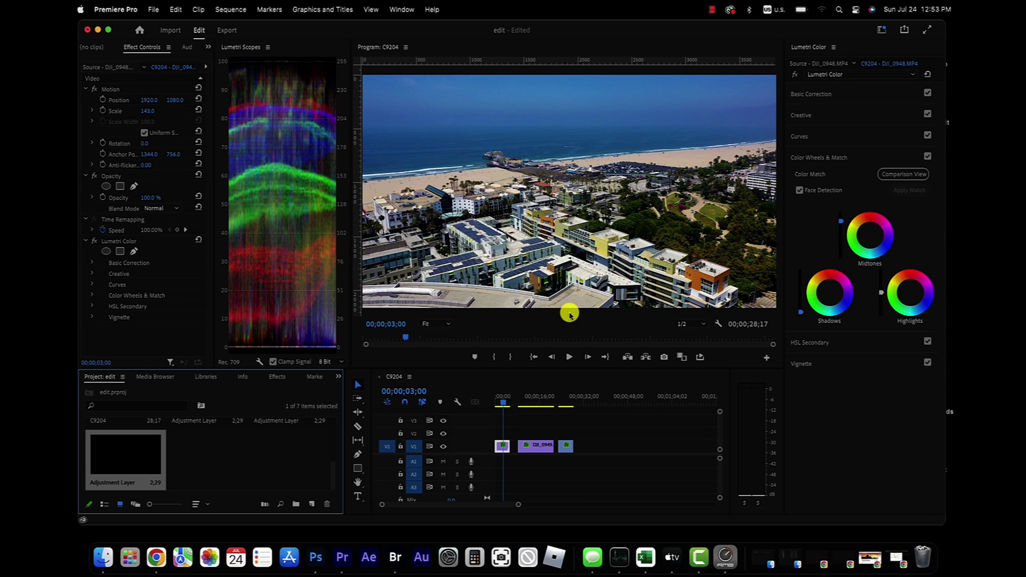
pyautogui.moveTo(138, 462); pyautogui.dragTo(487, 434)
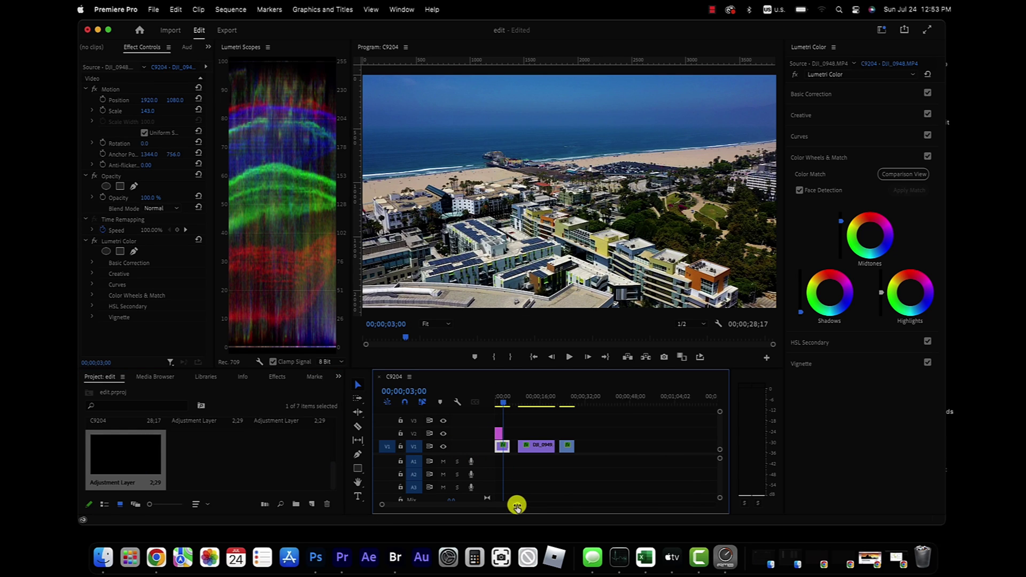
pyautogui.moveTo(517, 506); pyautogui.dragTo(476, 508)
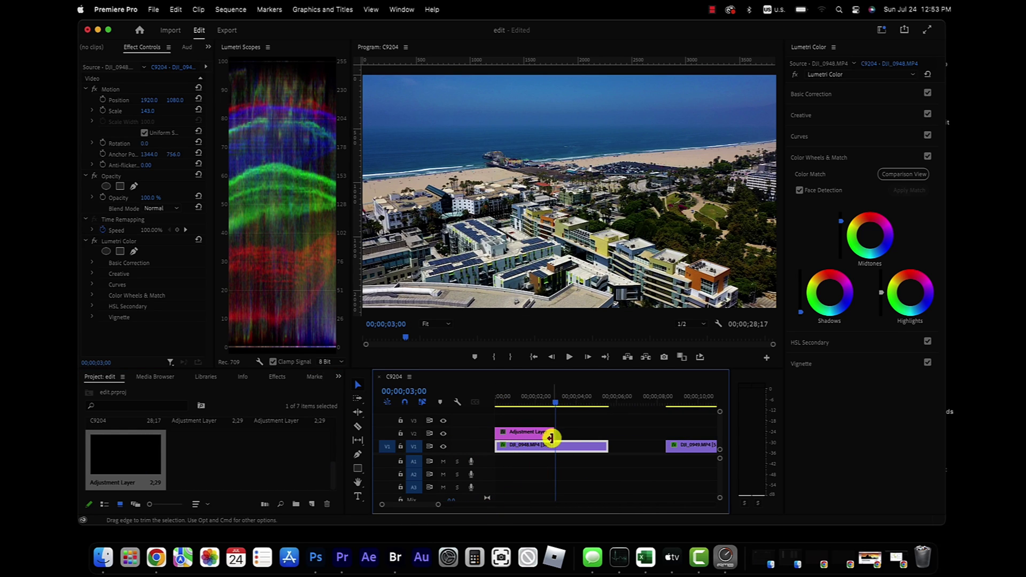
pyautogui.moveTo(550, 435); pyautogui.dragTo(606, 435)
pyautogui.click(580, 434)
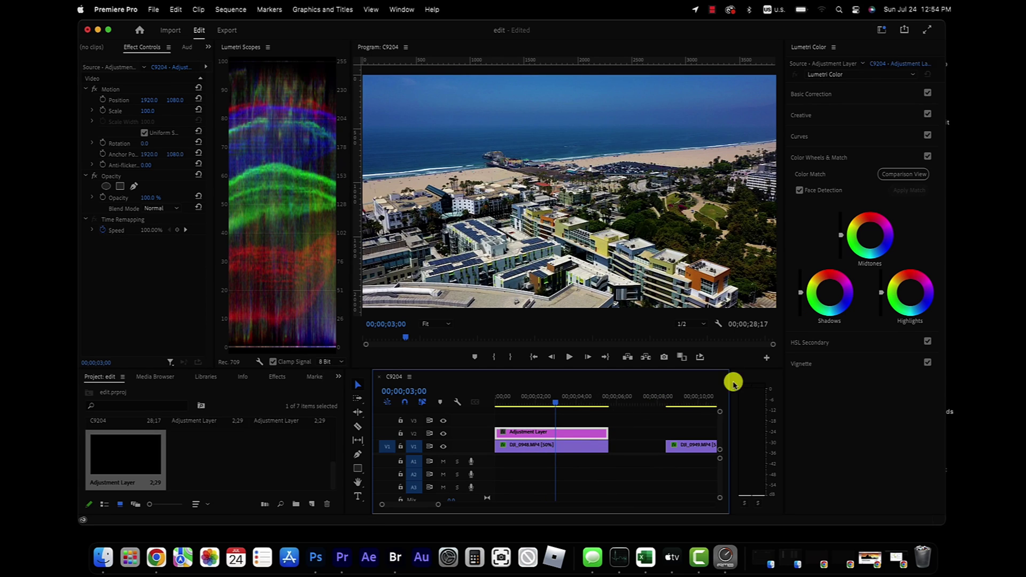
# Select the adjustment layer and raise Midtones and Highlights in Color Wheels & Match.
pyautogui.click(575, 448)
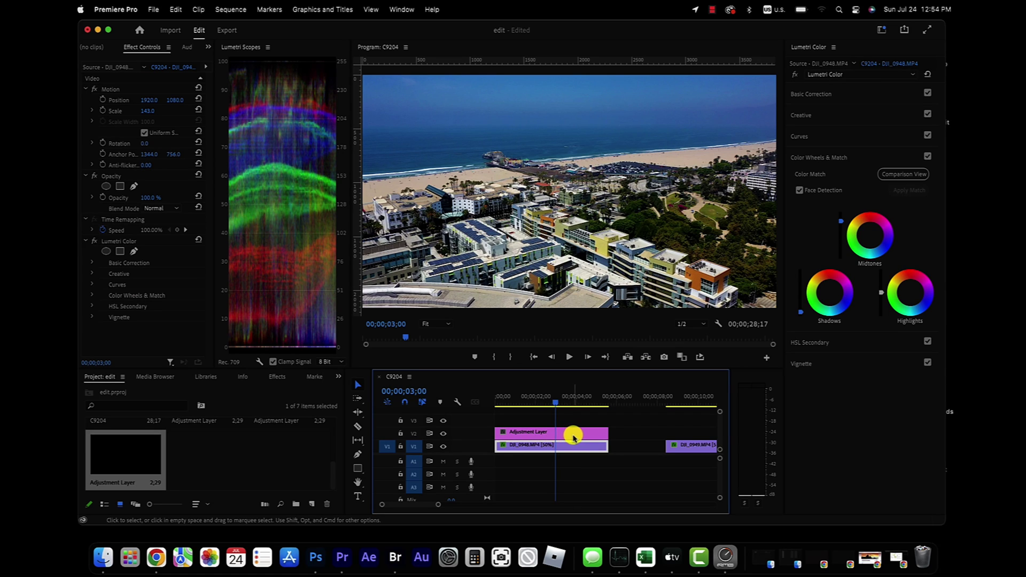
pyautogui.click(562, 434)
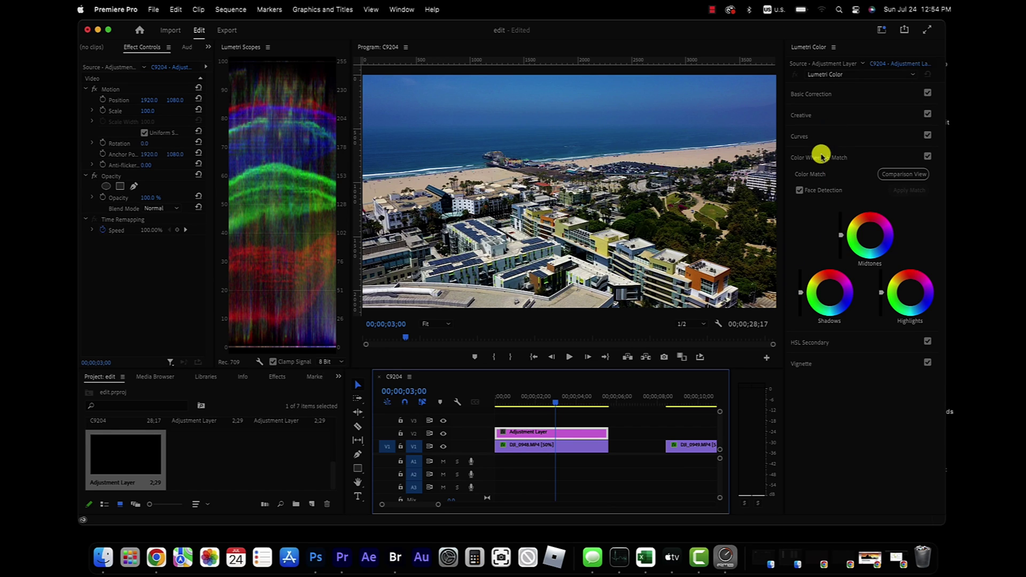
pyautogui.click(843, 157)
pyautogui.click(843, 156)
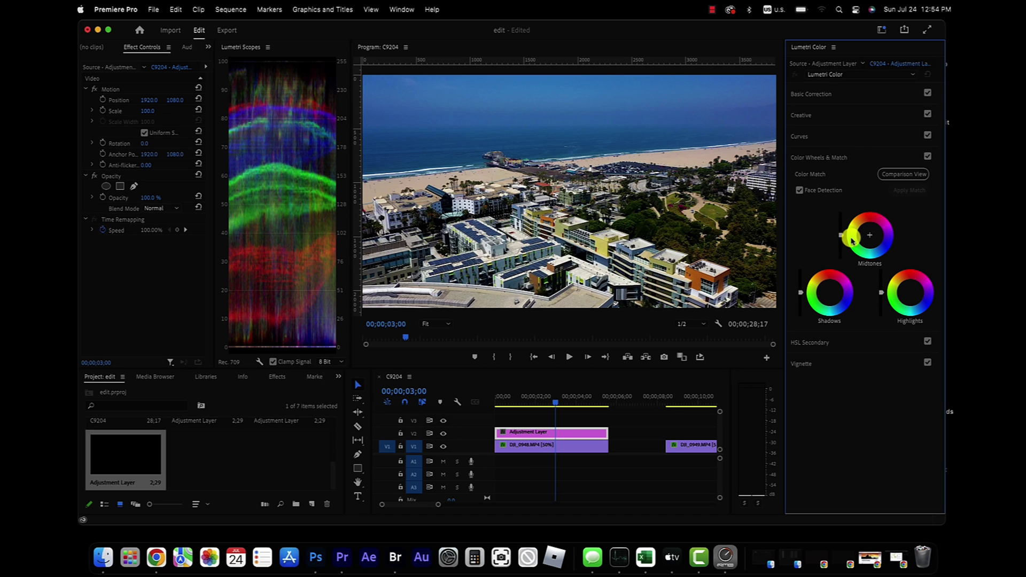
pyautogui.moveTo(842, 237); pyautogui.dragTo(841, 219)
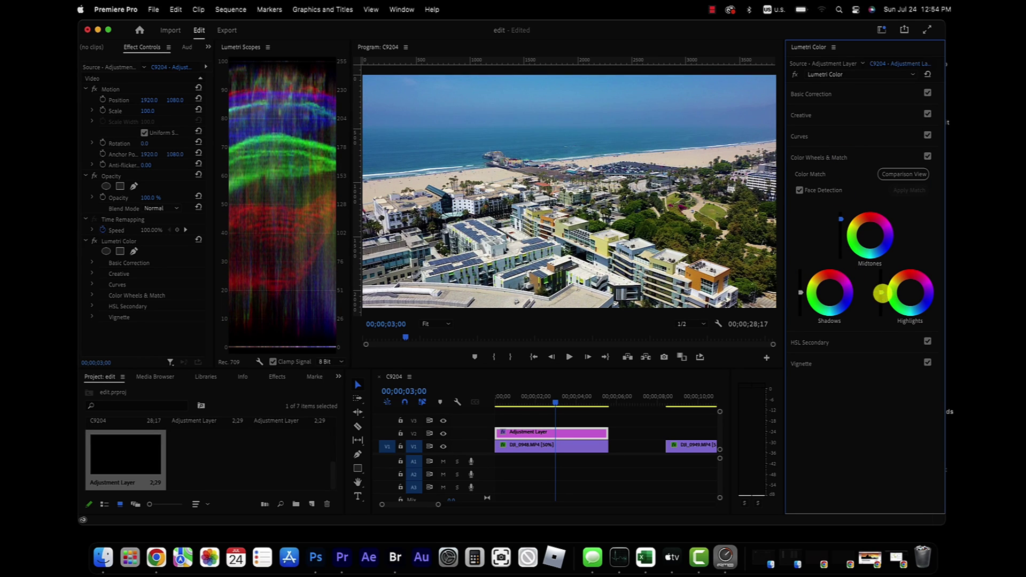
pyautogui.moveTo(882, 293); pyautogui.dragTo(882, 293)
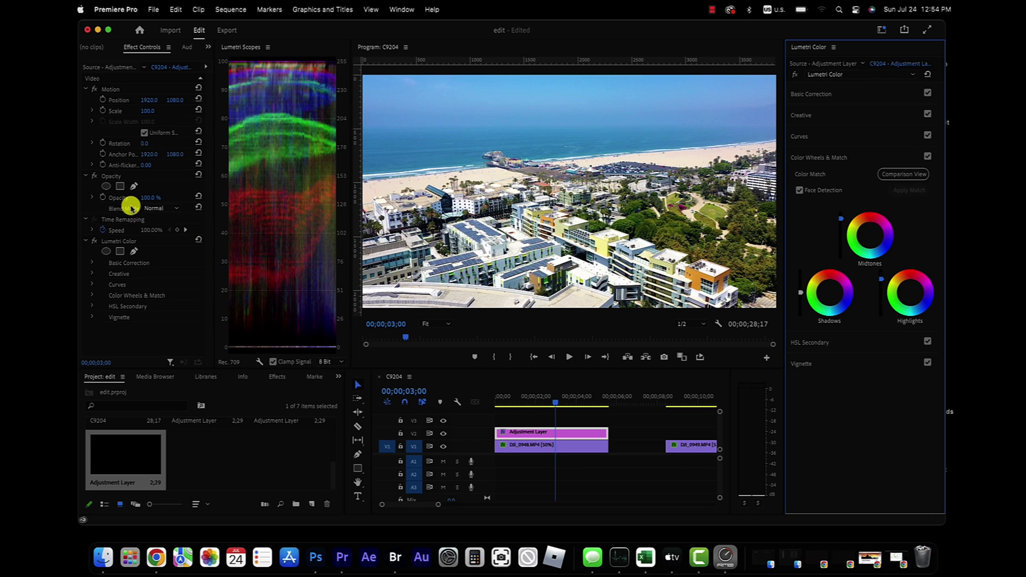
pyautogui.click(448, 325)
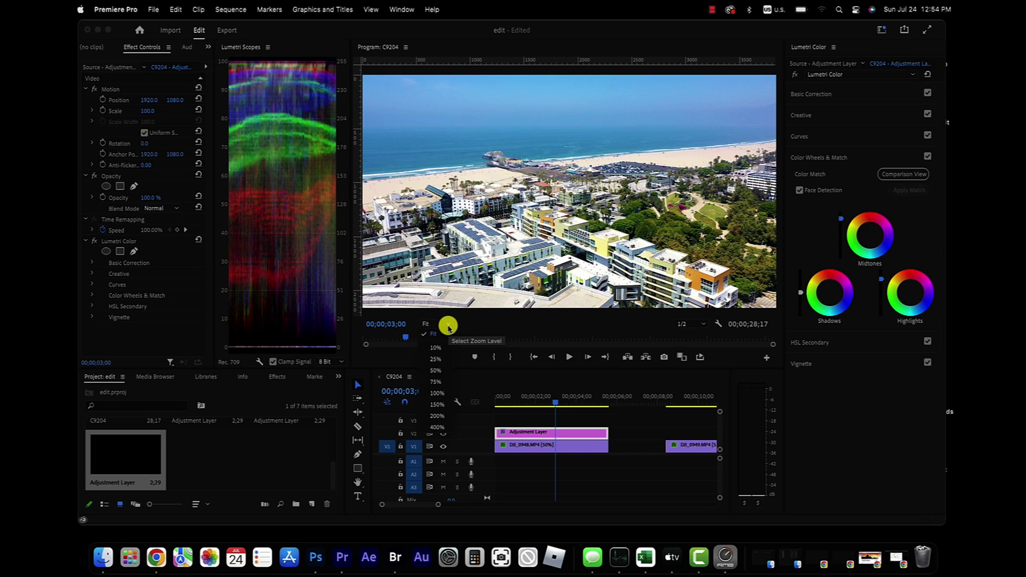
# At 25% zoom, draw a four-point opacity mask around the sky with its lower edge on the horizon.
pyautogui.click(434, 359)
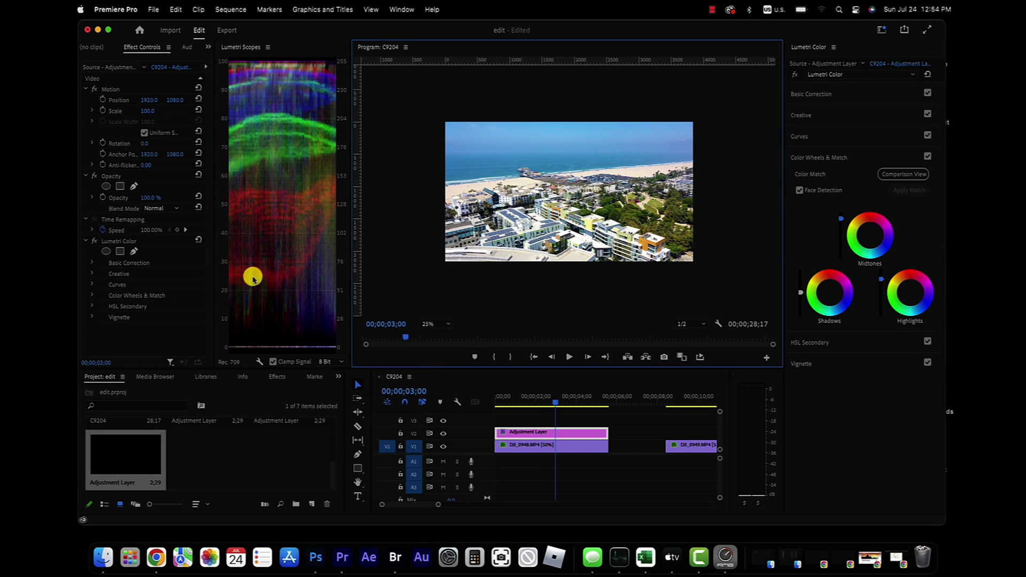
pyautogui.click(133, 187)
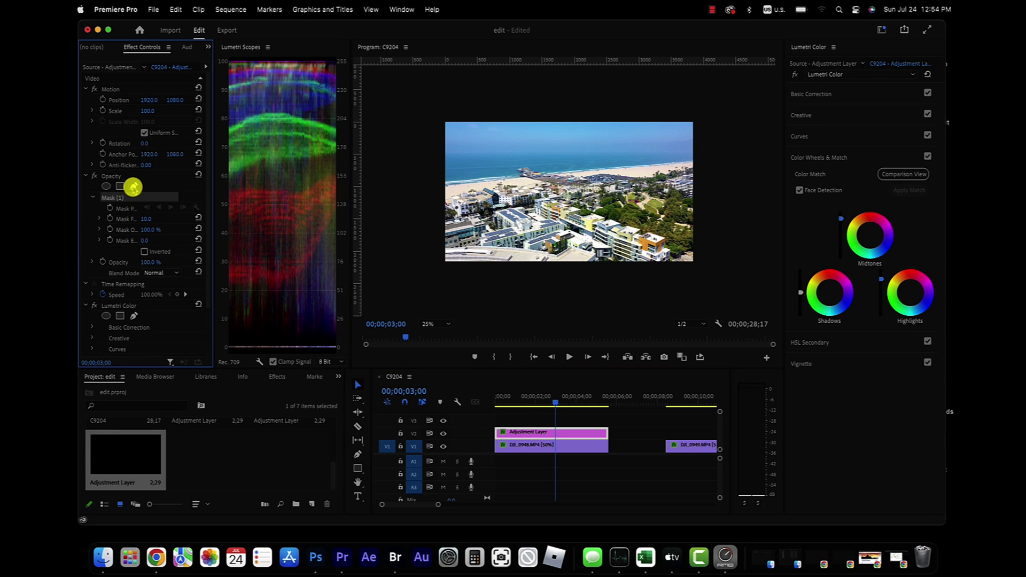
pyautogui.click(422, 84)
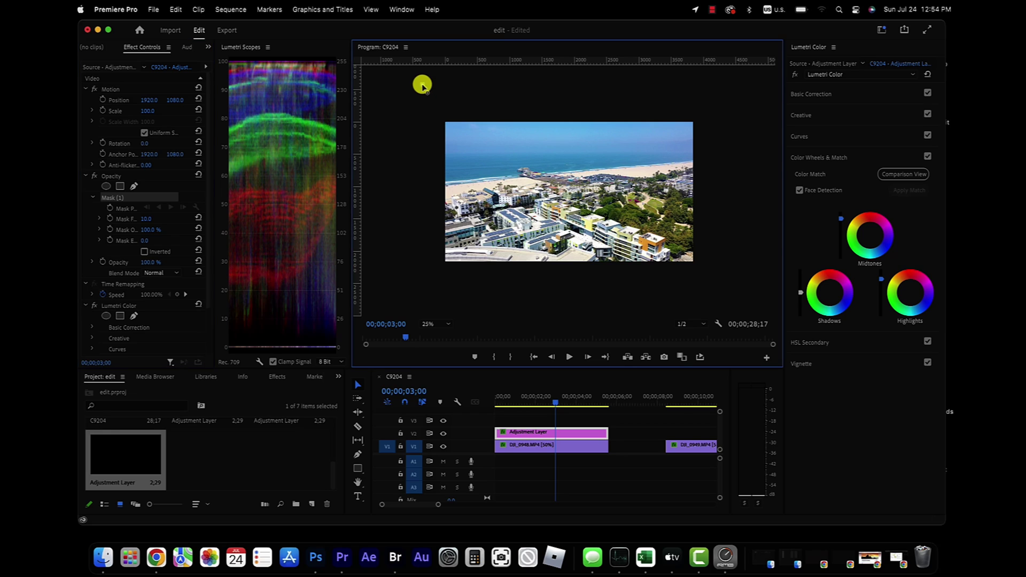
pyautogui.click(713, 87)
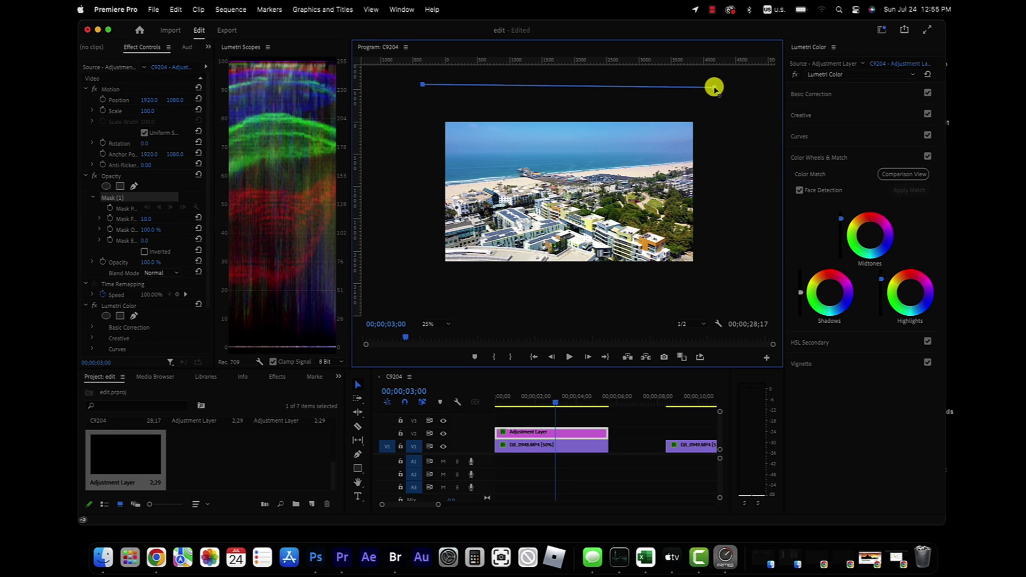
pyautogui.click(708, 153)
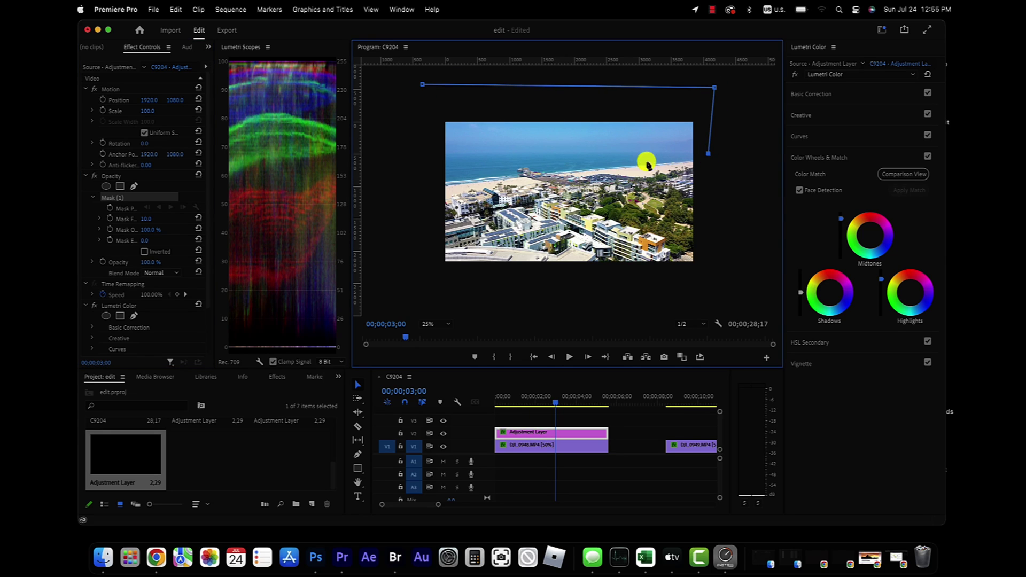
pyautogui.click(430, 156)
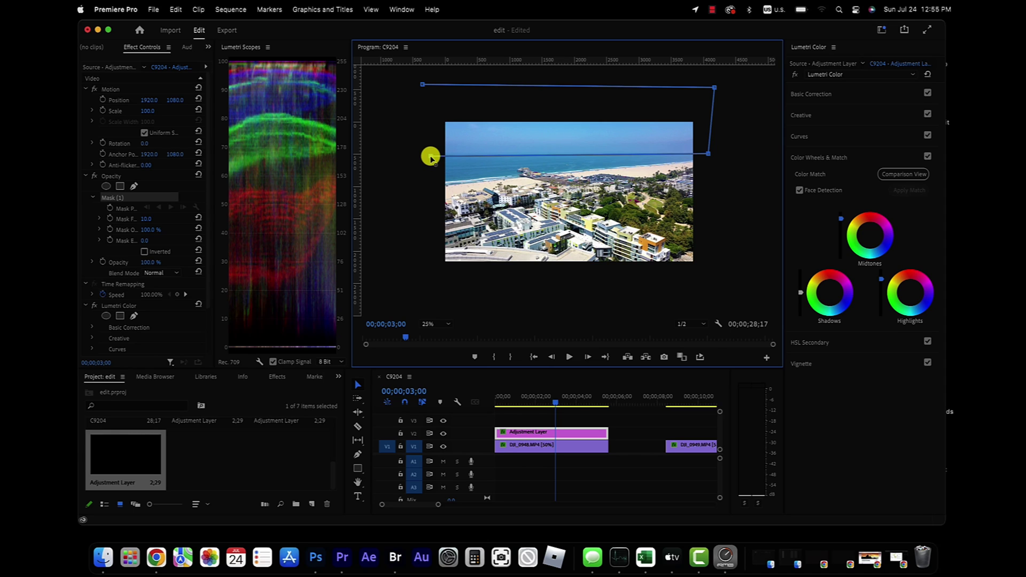
pyautogui.click(422, 86)
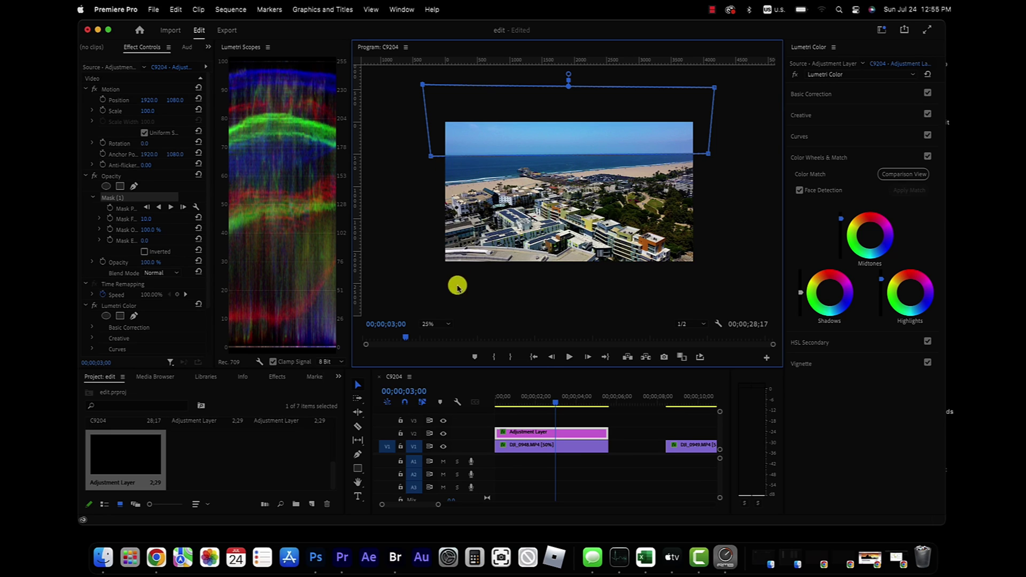
pyautogui.click(448, 323)
# Fit the preview and drag a horizontal guide from the ruler onto the horizon.
pyautogui.click(437, 334)
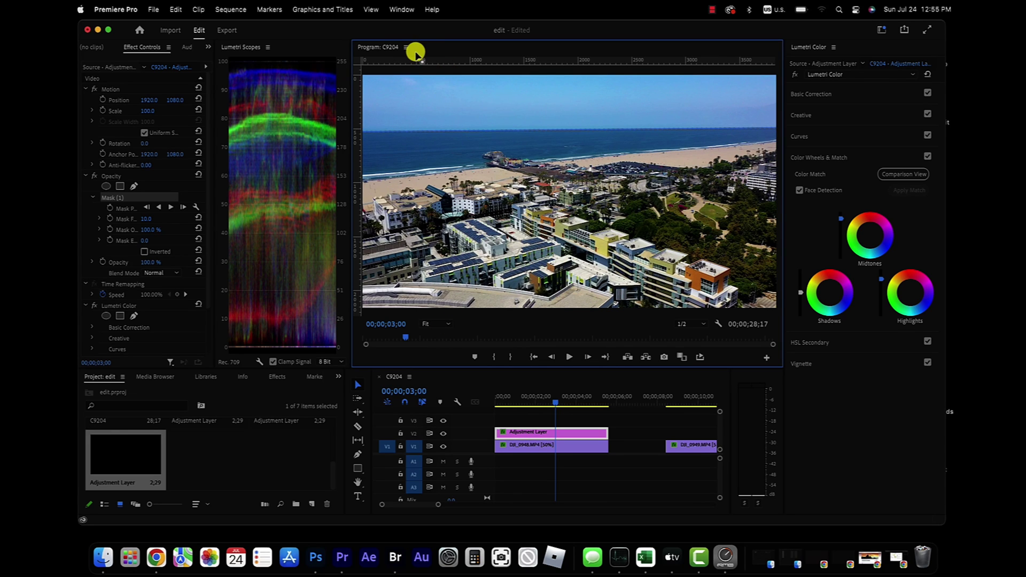
pyautogui.moveTo(433, 61); pyautogui.dragTo(494, 137)
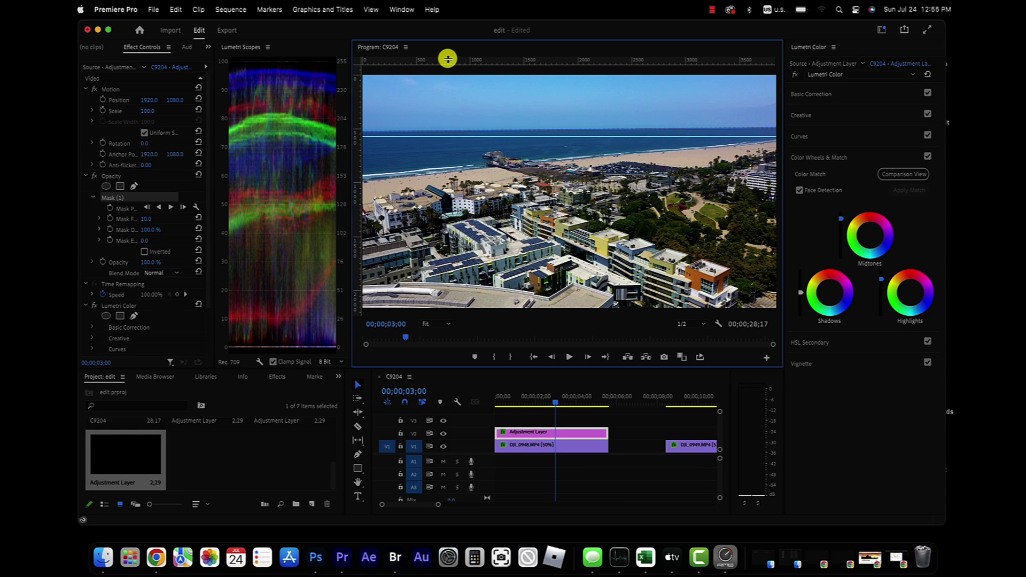
pyautogui.click(373, 10)
pyautogui.moveTo(382, 84)
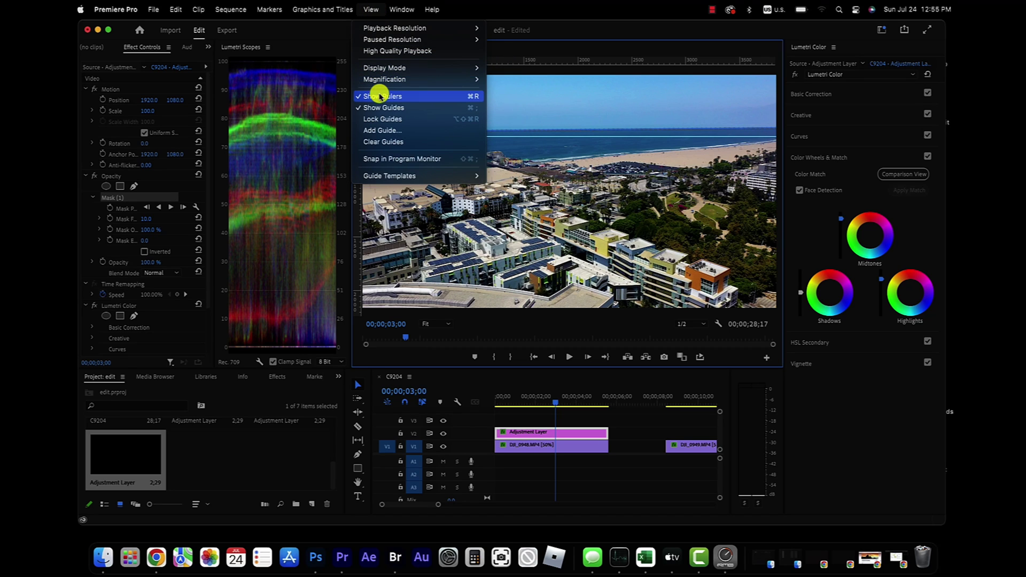
pyautogui.click(371, 10)
pyautogui.moveTo(557, 58)
pyautogui.mouseDown()
pyautogui.moveTo(552, 131)
pyautogui.moveTo(567, 65)
pyautogui.mouseUp()
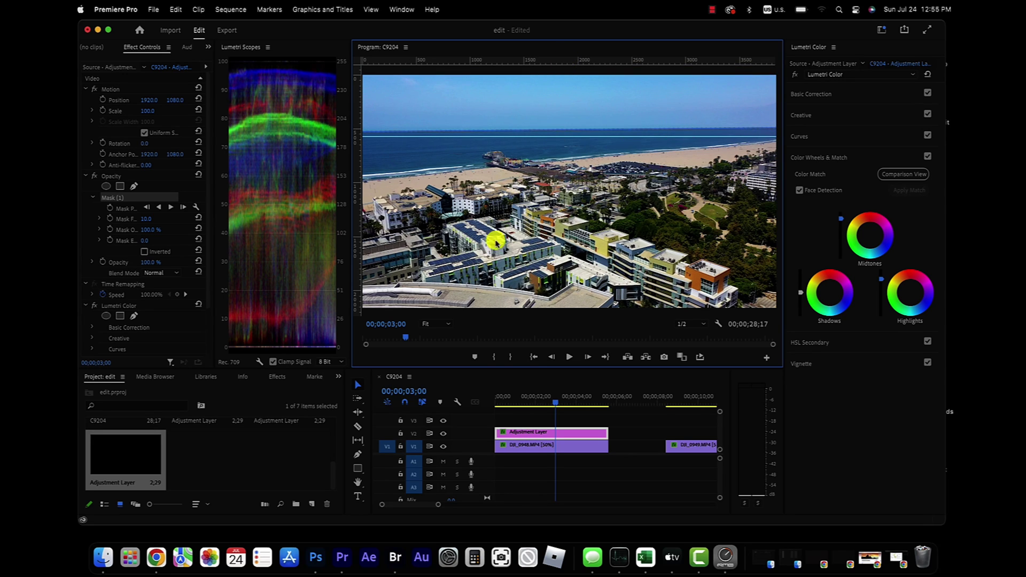
# At 25% zoom, undo an accidental sky-mask rotation and clear all guides.
pyautogui.click(449, 324)
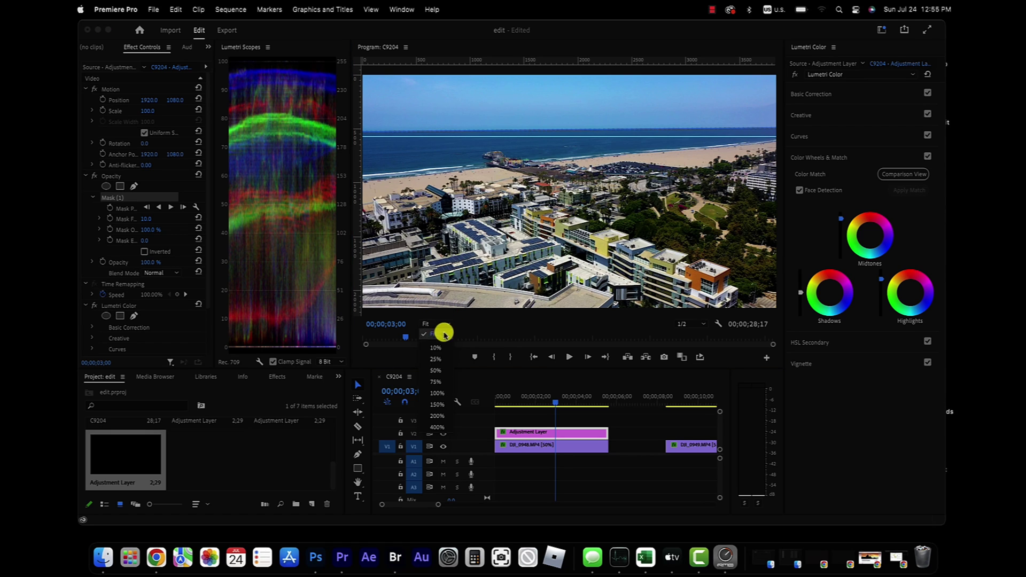
pyautogui.click(435, 360)
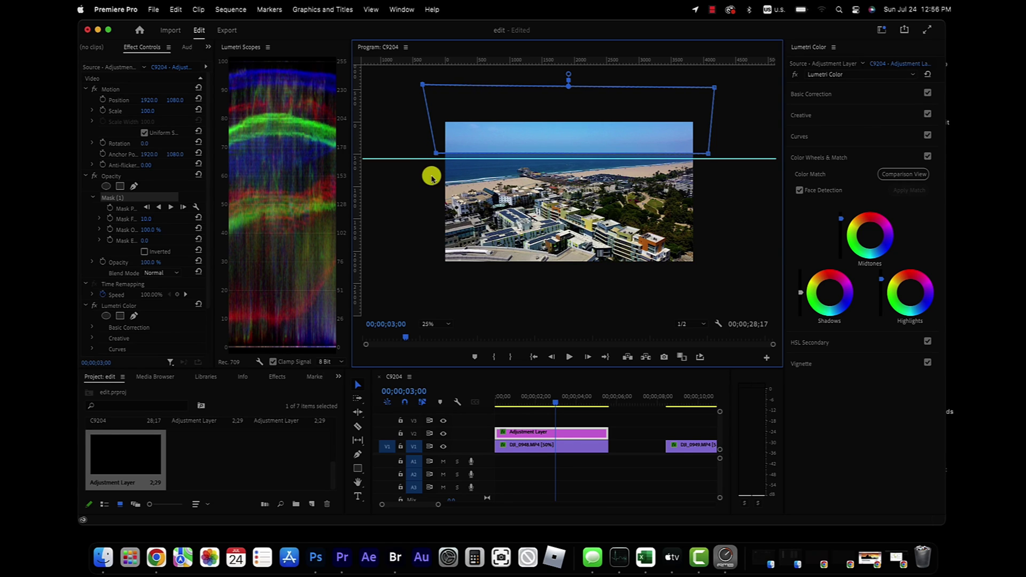
pyautogui.moveTo(427, 159); pyautogui.dragTo(444, 89)
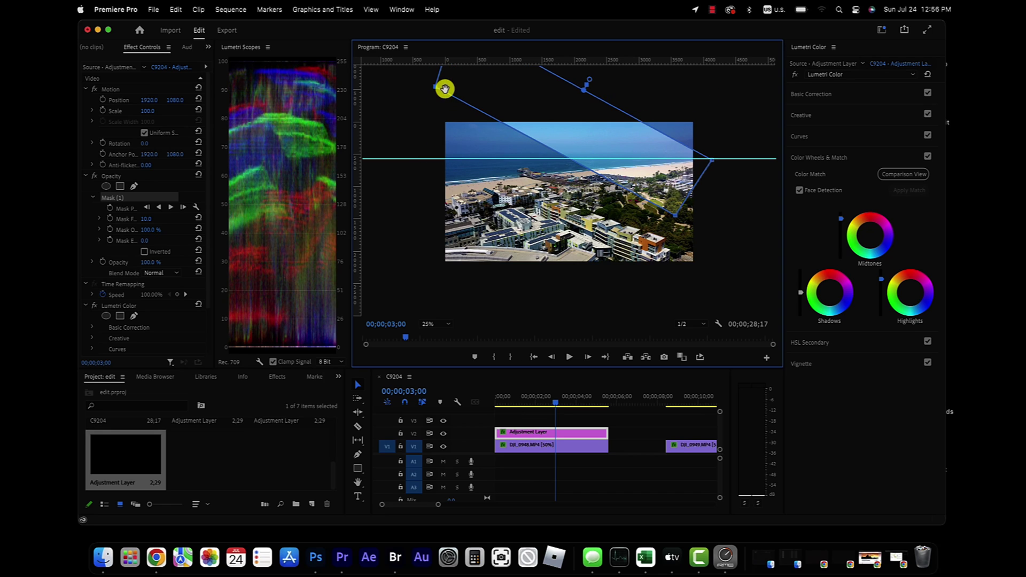
pyautogui.press('super+z')
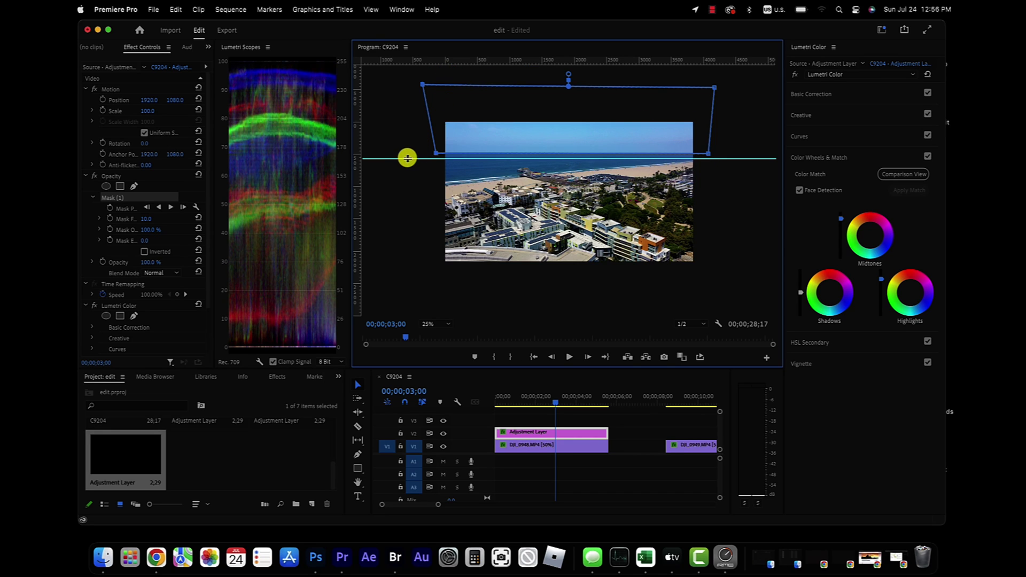
pyautogui.moveTo(408, 159); pyautogui.dragTo(417, 66)
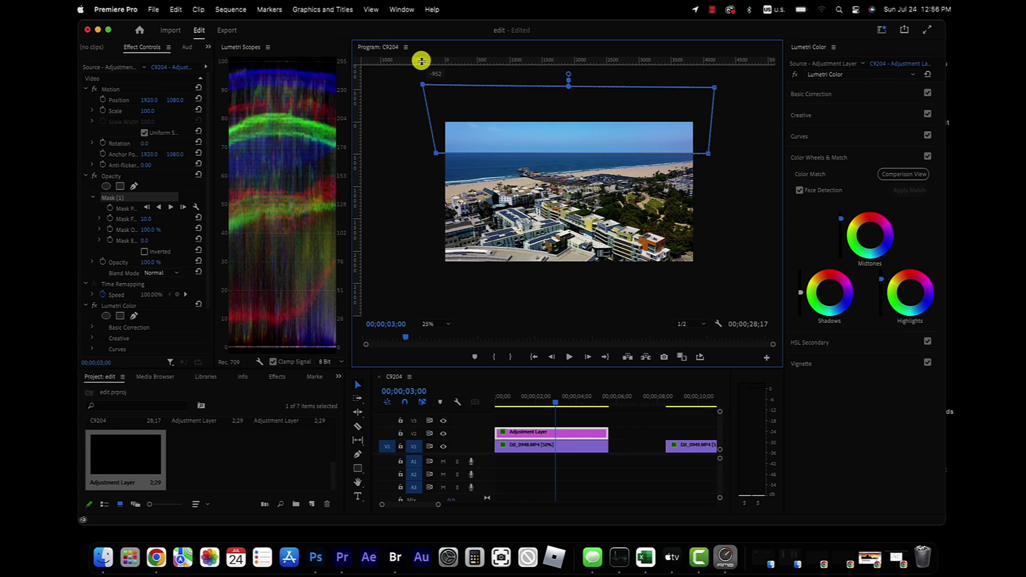
pyautogui.click(371, 10)
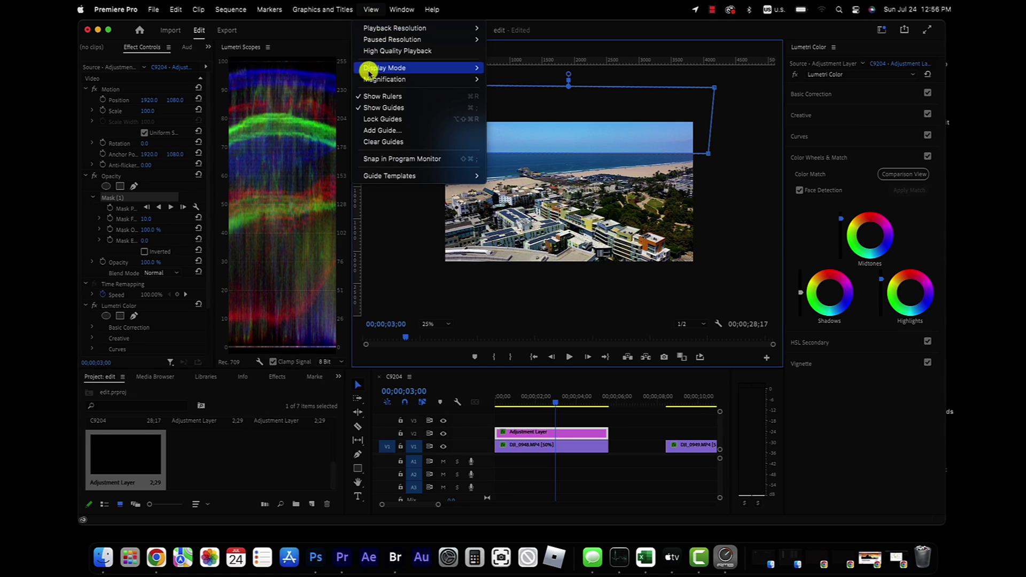
pyautogui.click(373, 142)
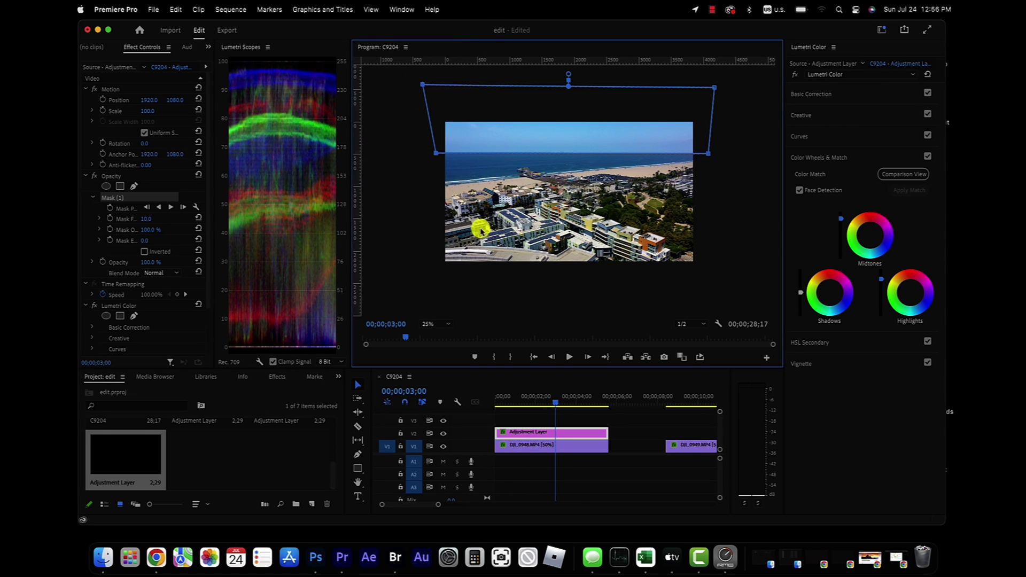
# Rewind DJI_0948 to the sequence start and play it to review the sky.
pyautogui.click(553, 444)
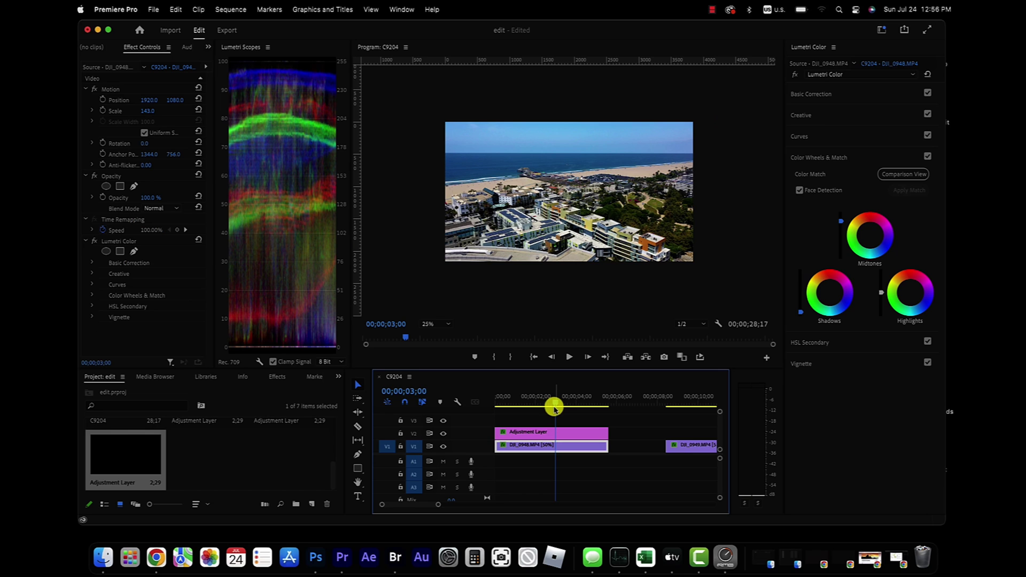
pyautogui.moveTo(554, 407); pyautogui.dragTo(486, 407)
pyautogui.press('space')
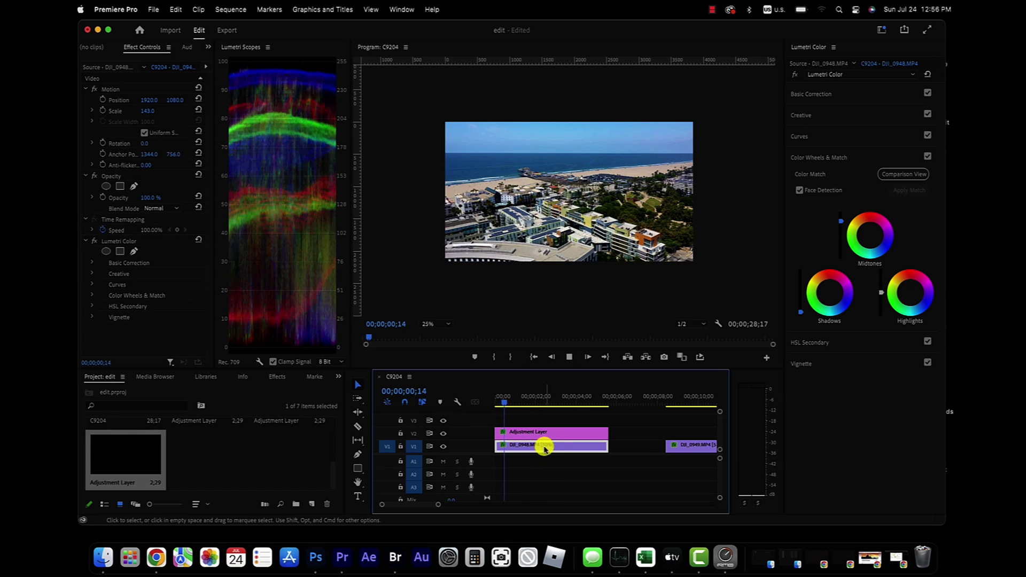
pyautogui.press('space')
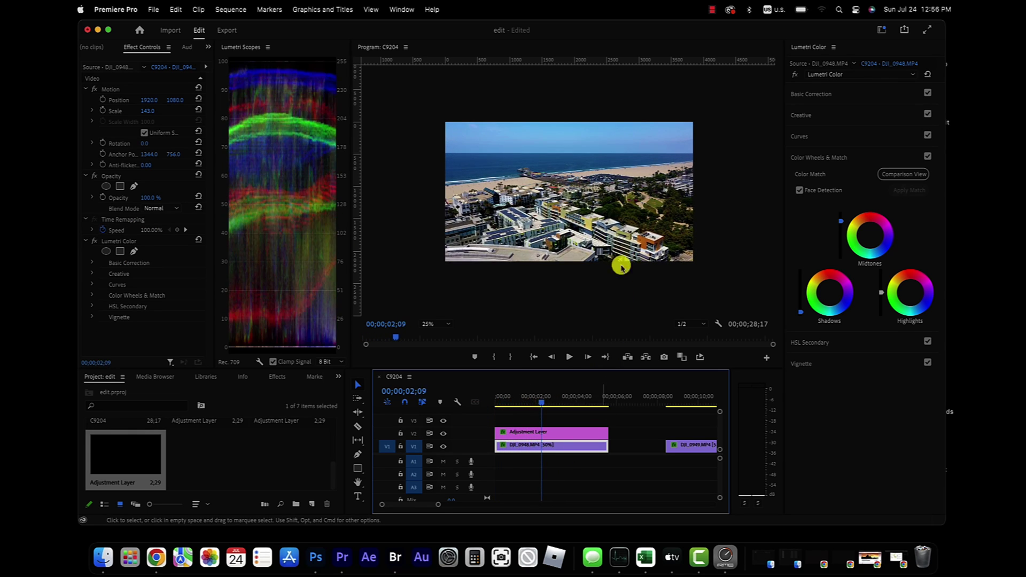
# Pull a new guide to the horizon and check the sky mask's lower-left corner against it.
pyautogui.moveTo(618, 60); pyautogui.dragTo(613, 156)
pyautogui.click(550, 430)
pyautogui.click(145, 198)
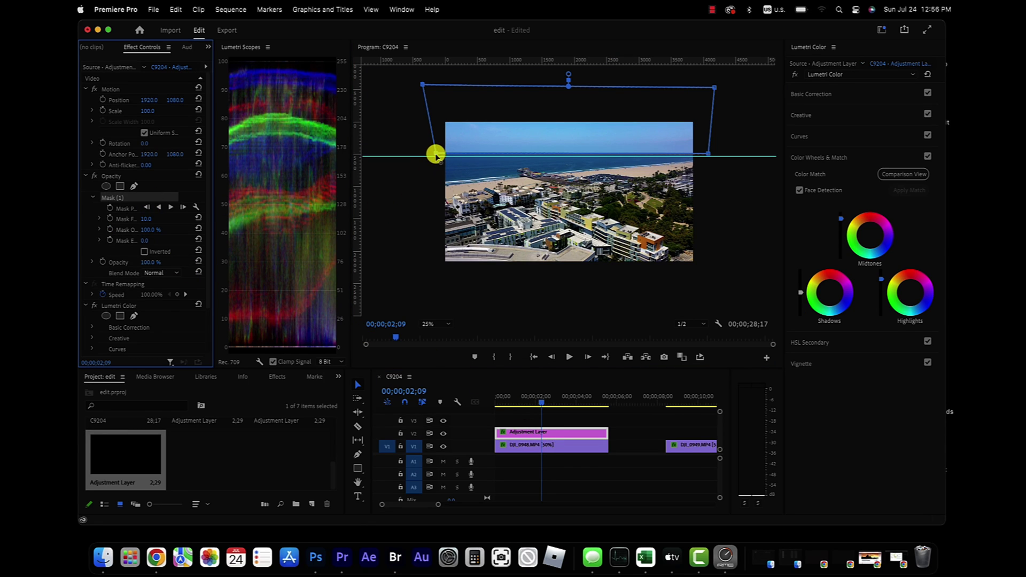
pyautogui.click(435, 155)
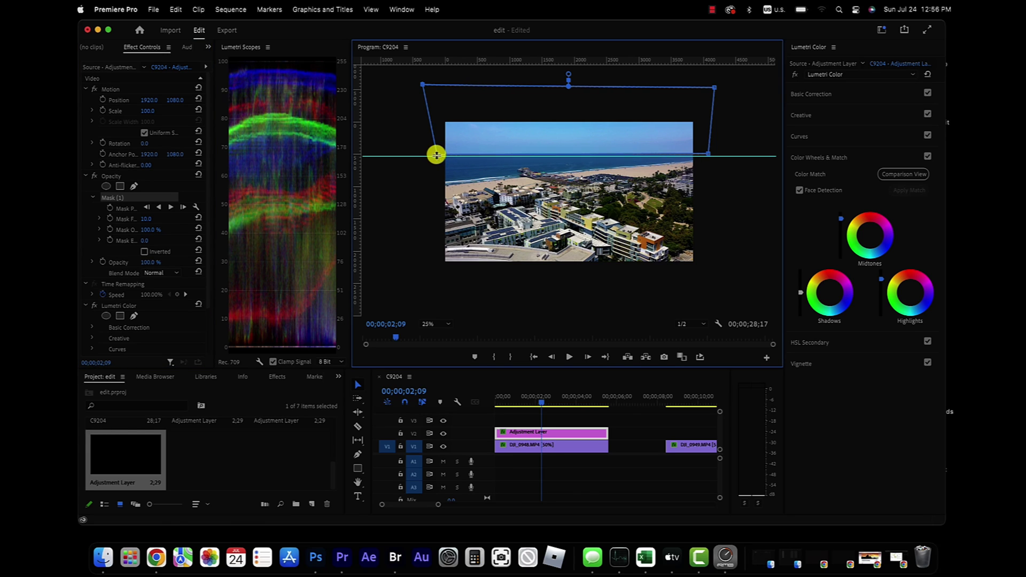
# Select DJI_0948 and set the Program monitor zoom back to Fit.
pyautogui.click(588, 396)
pyautogui.click(535, 446)
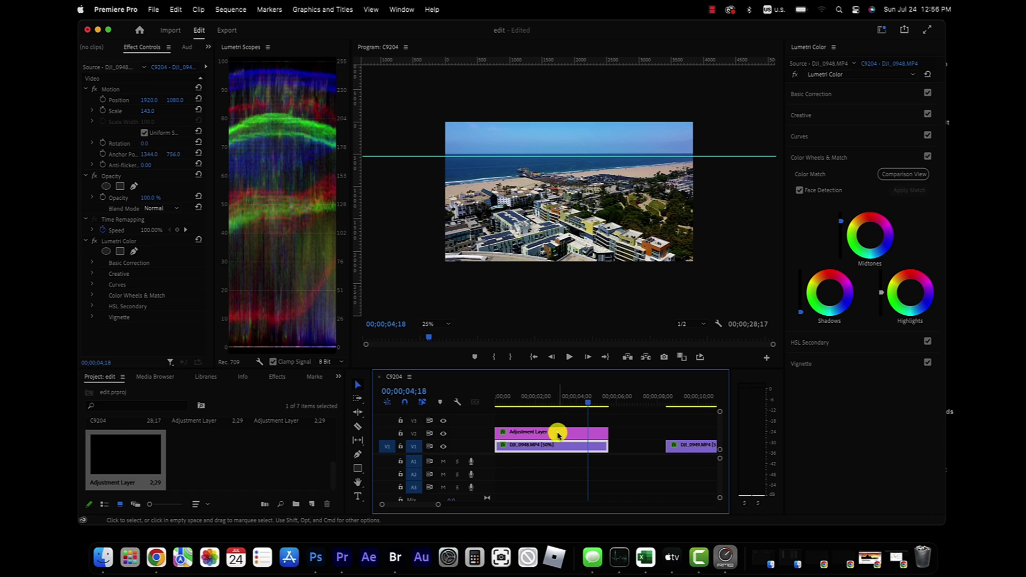
pyautogui.click(448, 324)
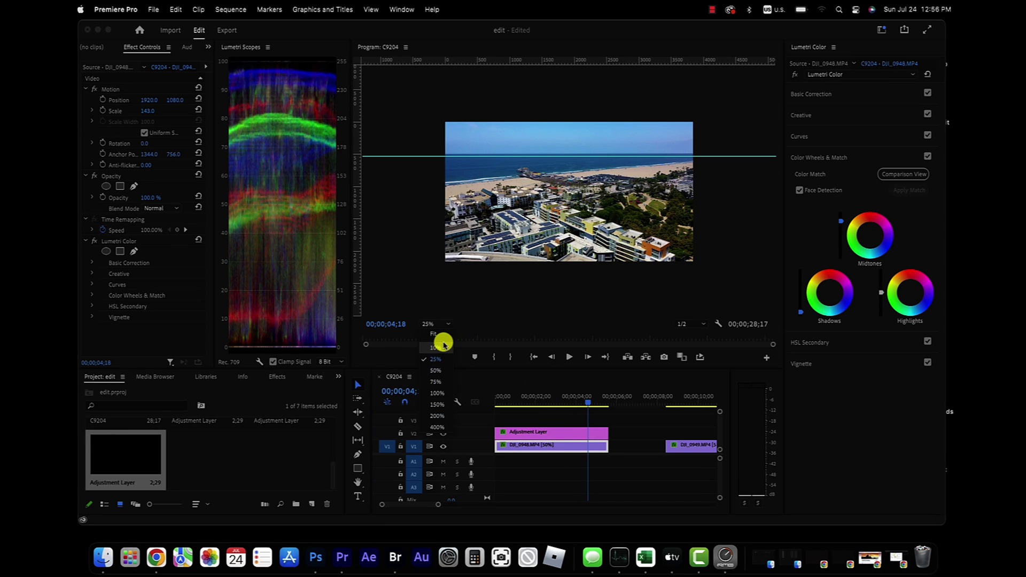
pyautogui.click(438, 335)
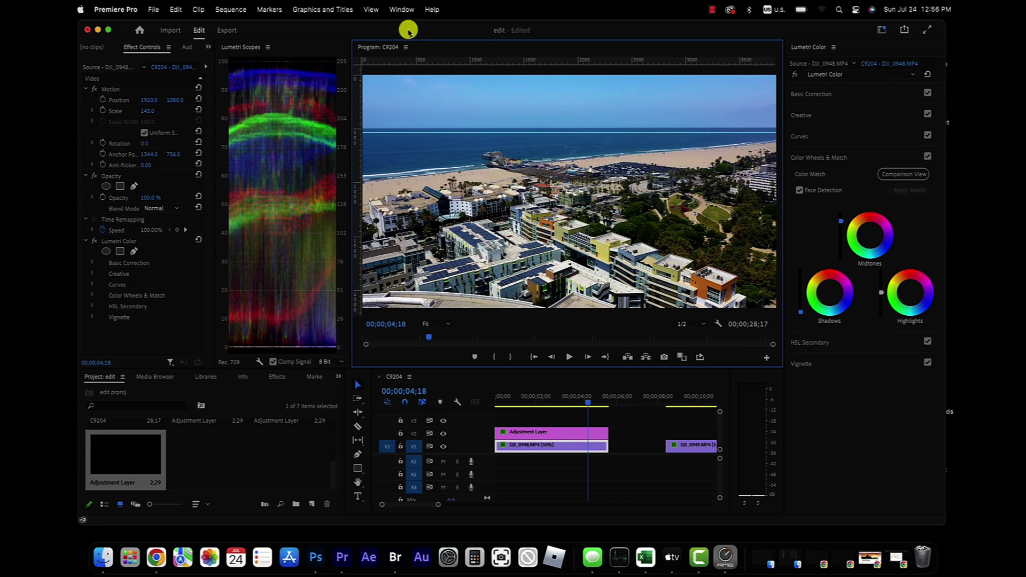
pyautogui.click(371, 9)
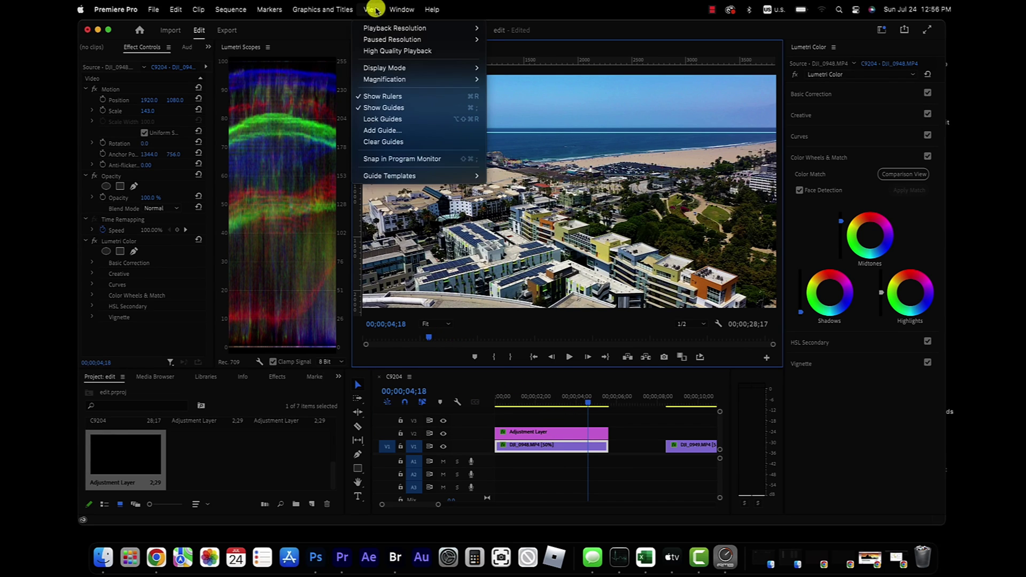
# Clear the horizon guide and edit the sky mask's feather on the adjustment layer.
pyautogui.click(371, 142)
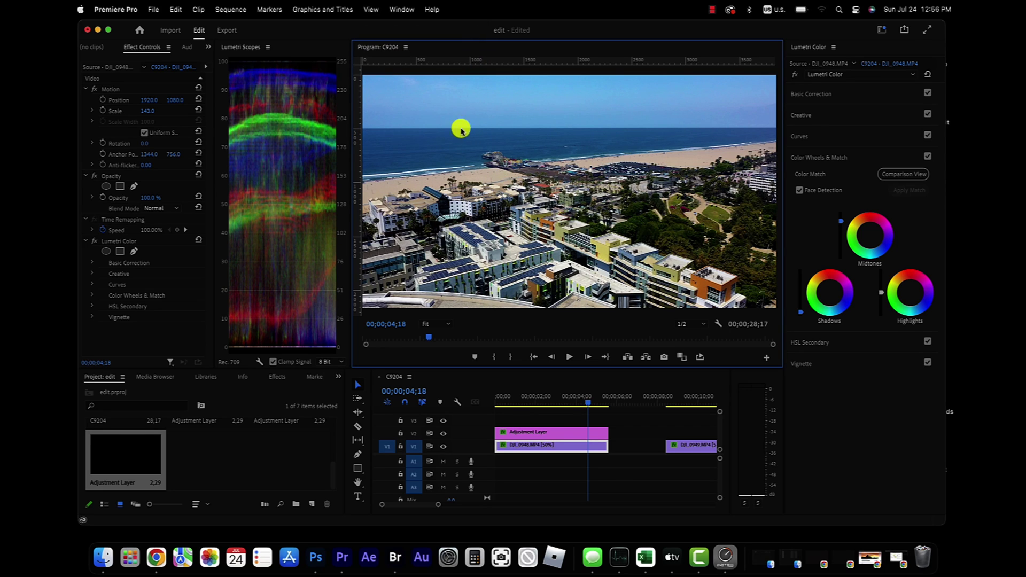
pyautogui.click(557, 436)
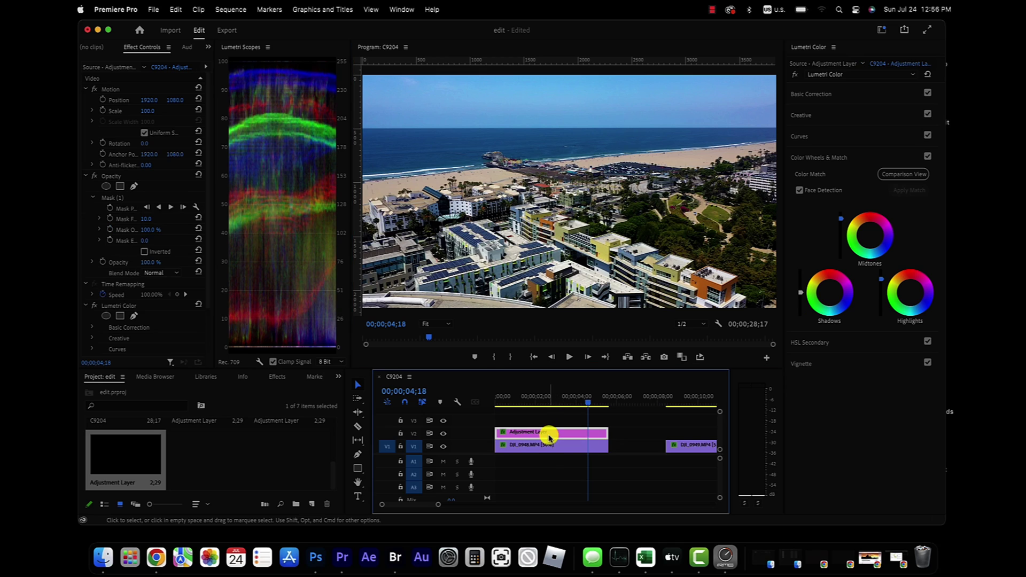
pyautogui.click(144, 218)
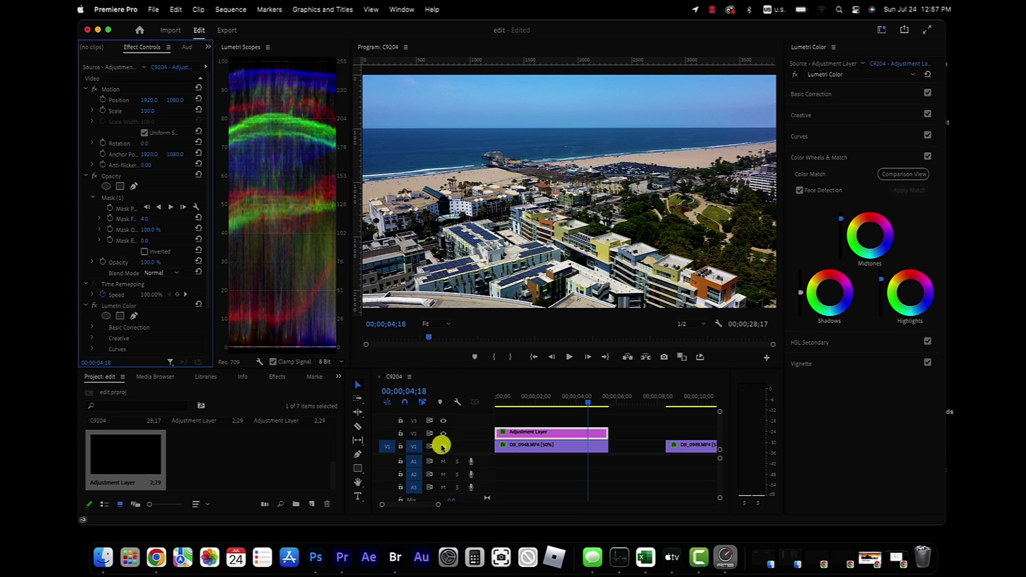
# Play back the corrected clip, then zoom the timeline out to the whole sequence.
pyautogui.moveTo(585, 406); pyautogui.dragTo(518, 402)
pyautogui.press('space')
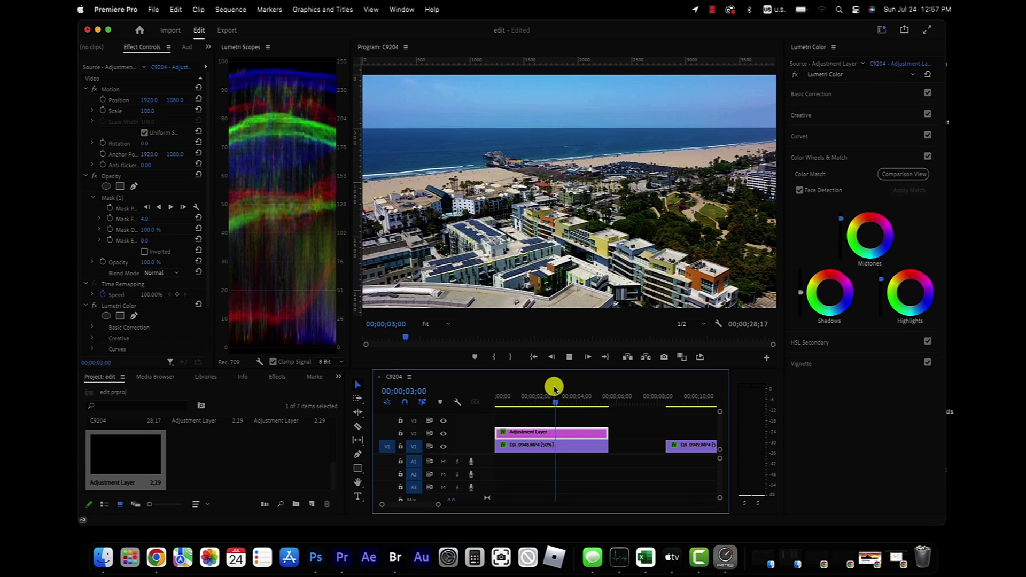
pyautogui.press('space')
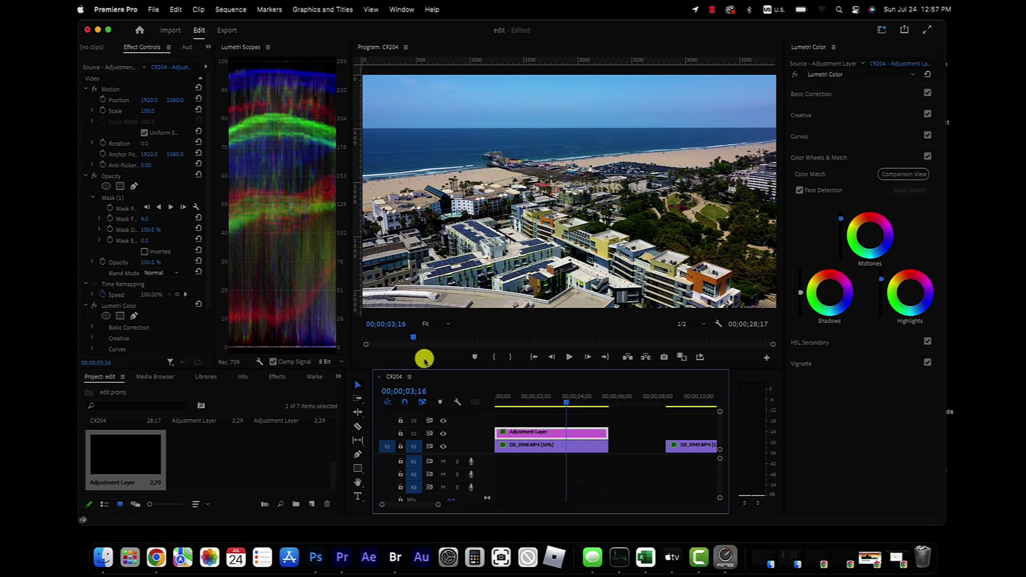
pyautogui.click(421, 337)
pyautogui.press('\\')
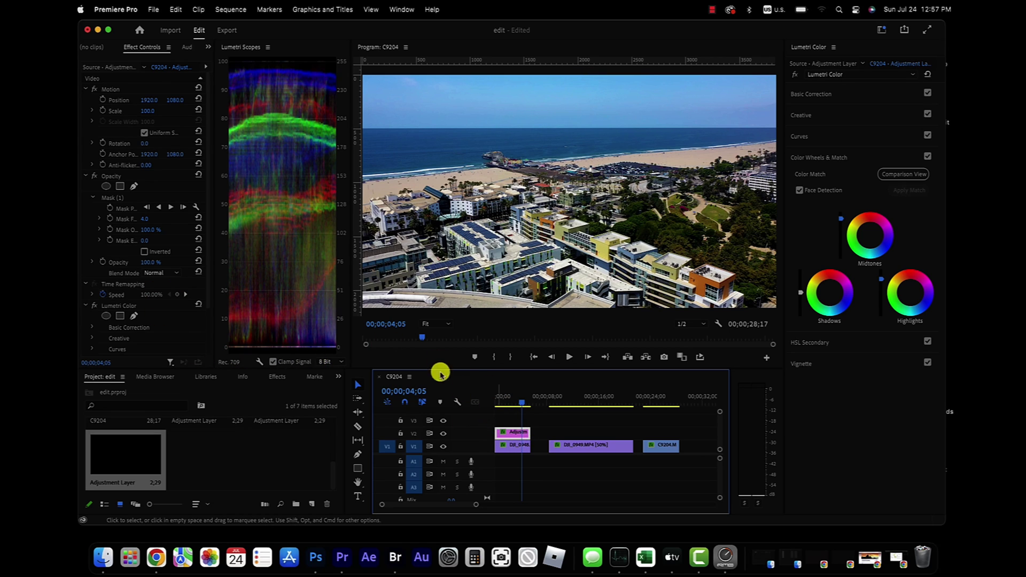
pyautogui.click(842, 219)
# Nudge Midtones and the adjustment layer's Opacity, replay from the start, then scrub into DJI_0949.MP4.
pyautogui.moveTo(842, 219); pyautogui.dragTo(841, 219)
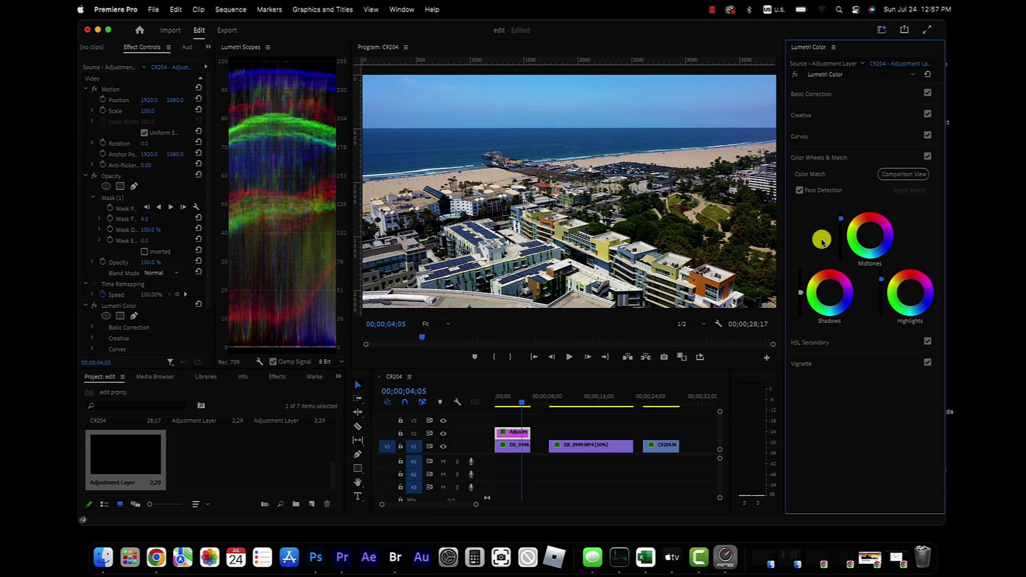
pyautogui.moveTo(151, 260); pyautogui.dragTo(149, 262)
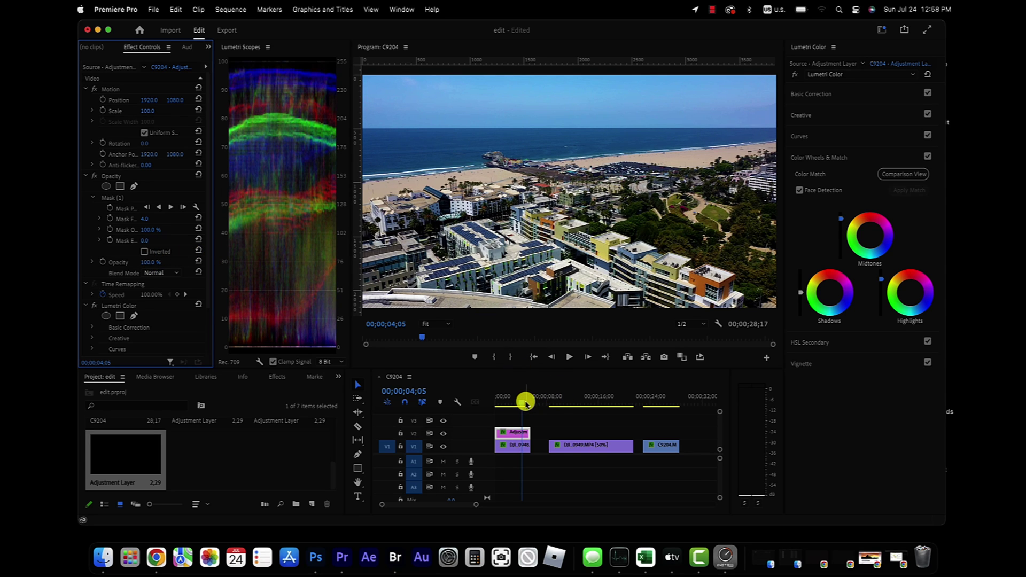
pyautogui.moveTo(525, 402); pyautogui.dragTo(481, 403)
pyautogui.press('space')
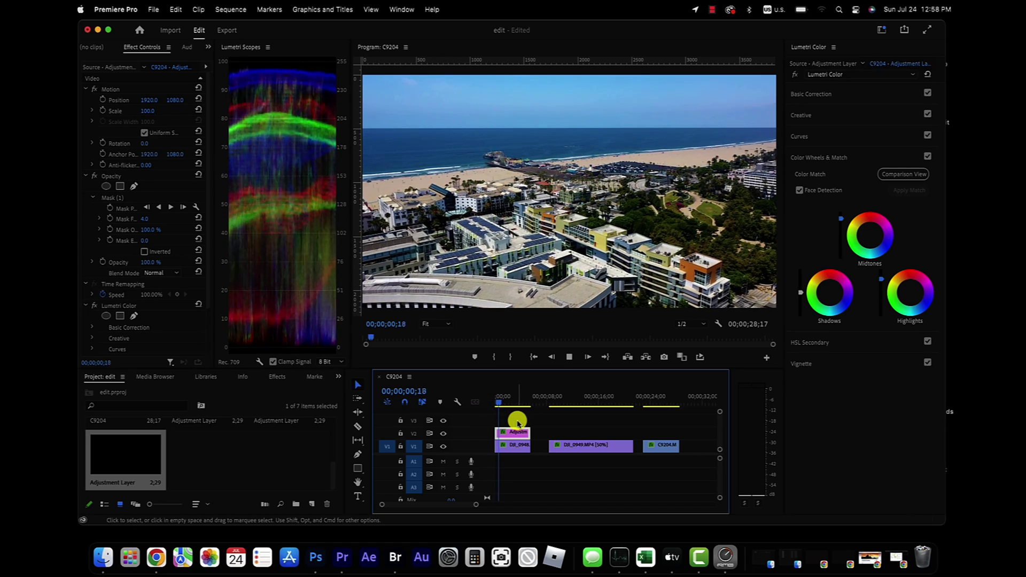
pyautogui.moveTo(504, 403); pyautogui.dragTo(602, 395)
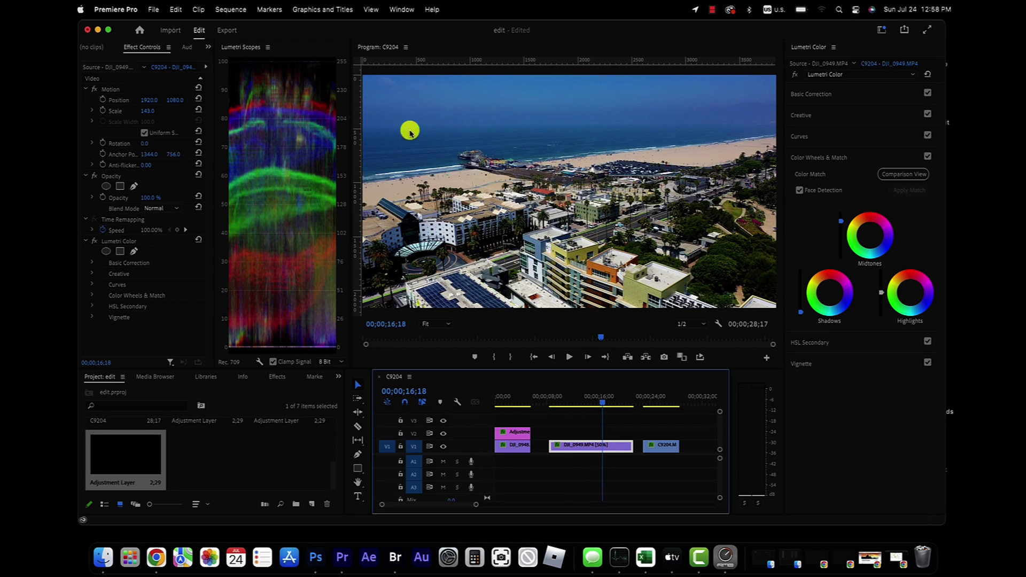
# Copy the adjustment layer onto V2 above DJI_0949 and extend it to the clip's end.
pyautogui.moveTo(600, 400)
pyautogui.mouseDown()
pyautogui.moveTo(574, 405)
pyautogui.moveTo(610, 399)
pyautogui.mouseUp()
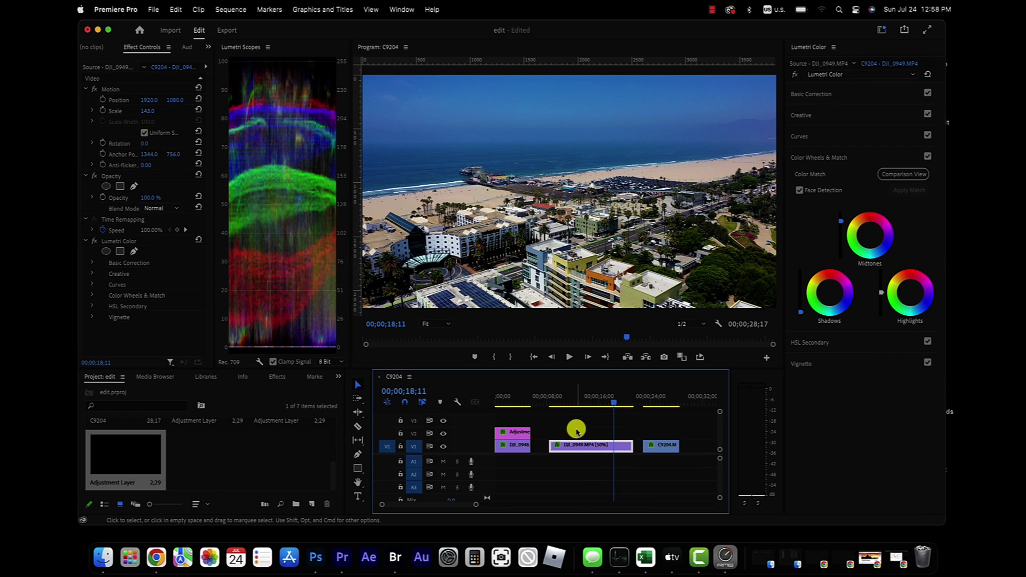
pyautogui.click(512, 433)
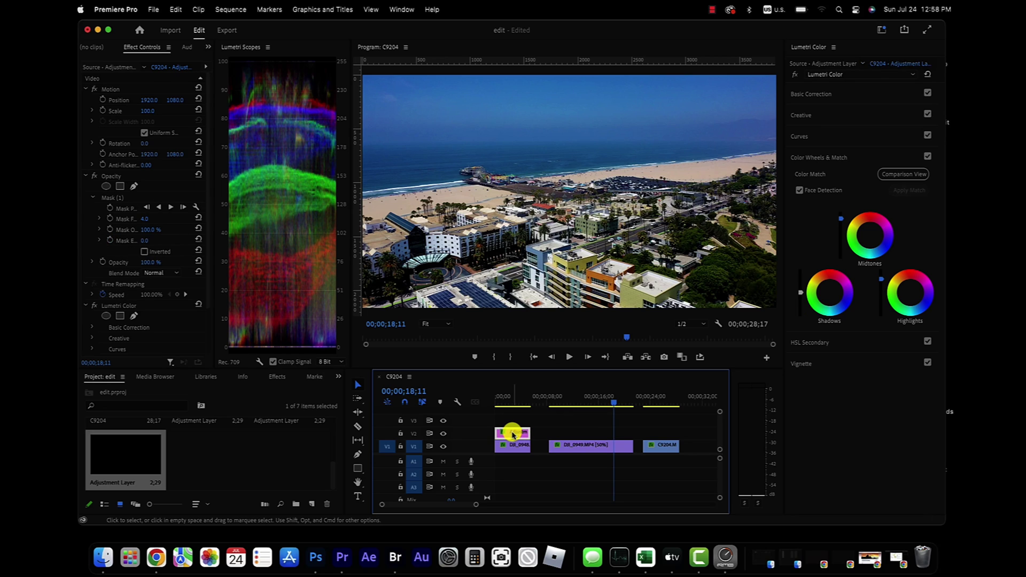
pyautogui.moveTo(515, 435); pyautogui.dragTo(563, 437)
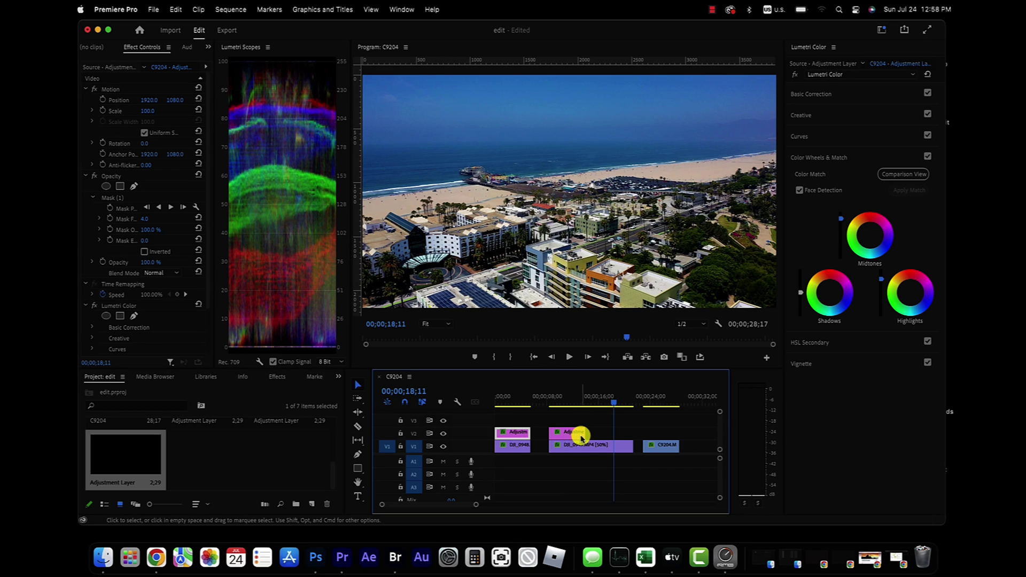
pyautogui.moveTo(581, 435); pyautogui.dragTo(632, 434)
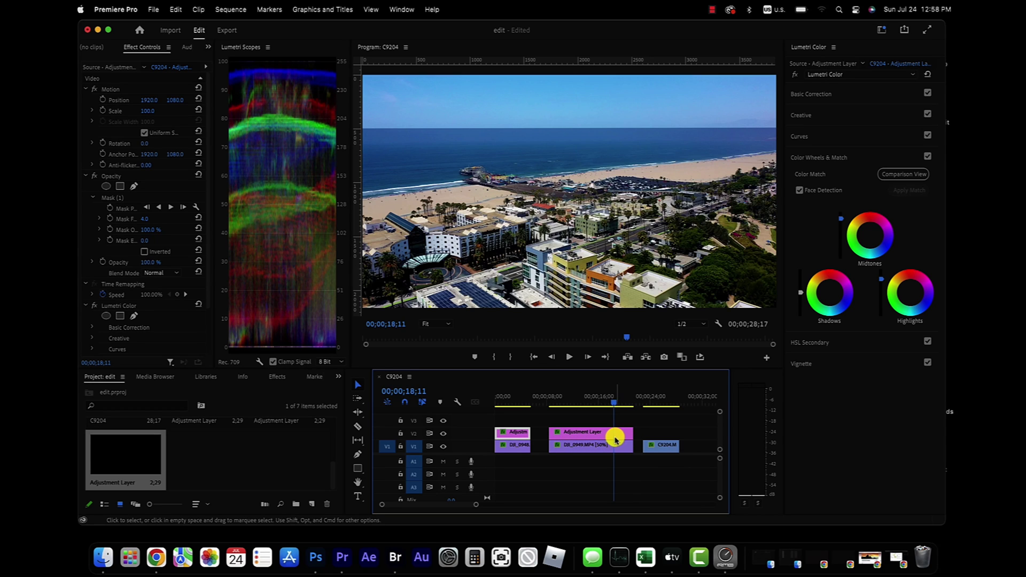
pyautogui.click(601, 434)
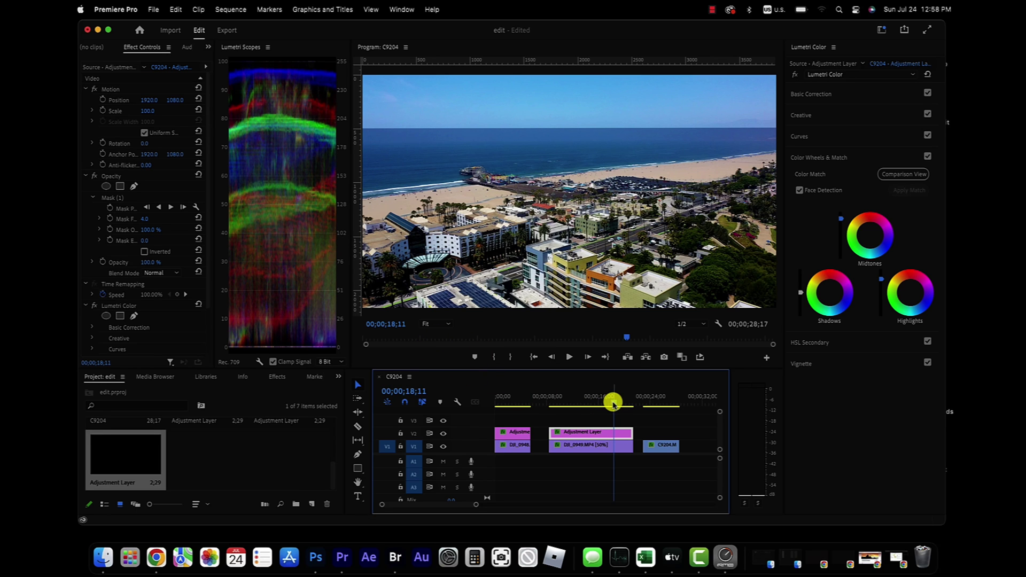
# Set the Program monitor to 25% and move to DJI_0949's last frame.
pyautogui.moveTo(613, 404)
pyautogui.mouseDown()
pyautogui.moveTo(582, 406)
pyautogui.moveTo(618, 405)
pyautogui.moveTo(595, 404)
pyautogui.mouseUp()
pyautogui.click(449, 328)
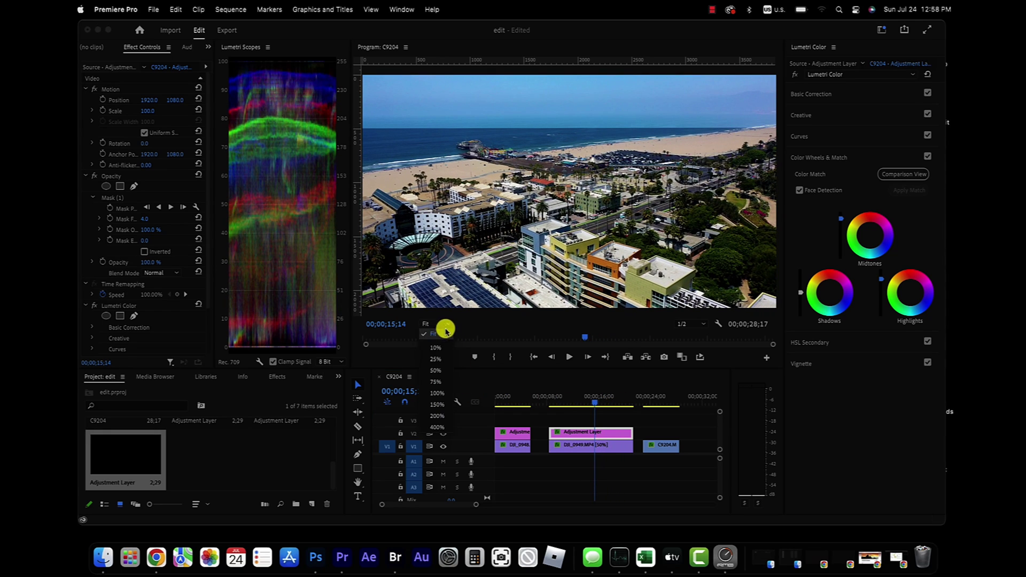
pyautogui.click(436, 359)
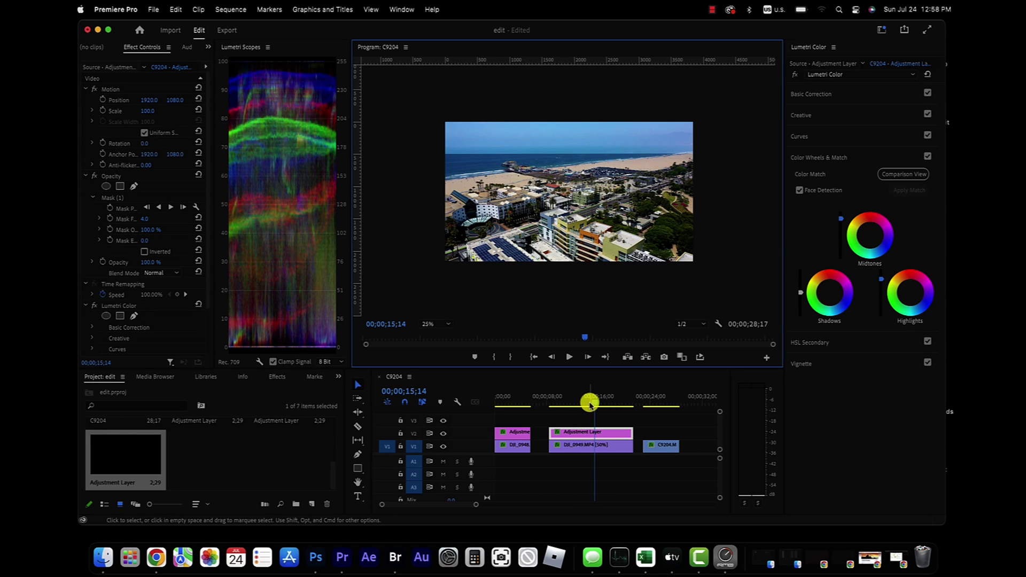
pyautogui.press('Down')
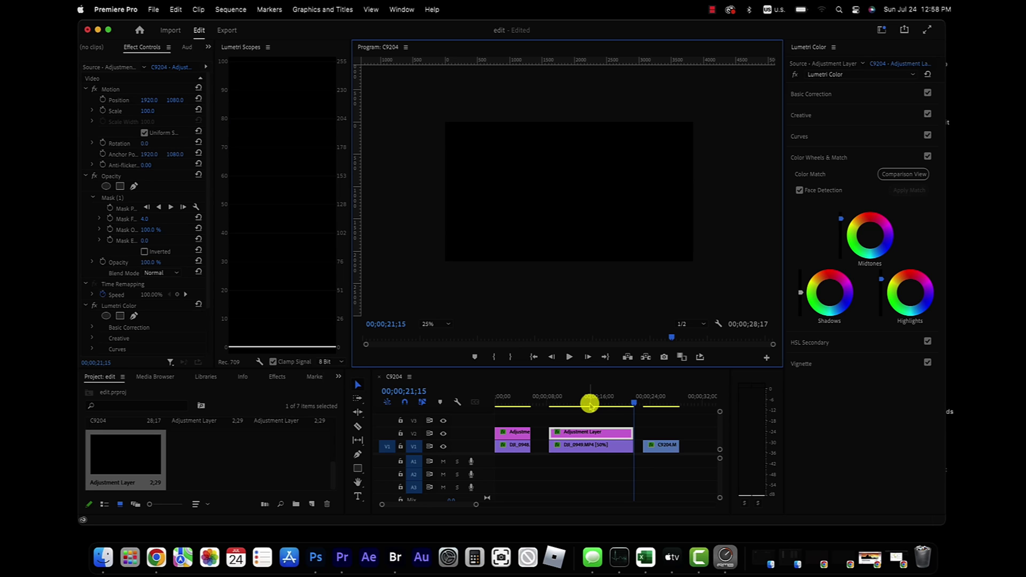
pyautogui.press('Left')
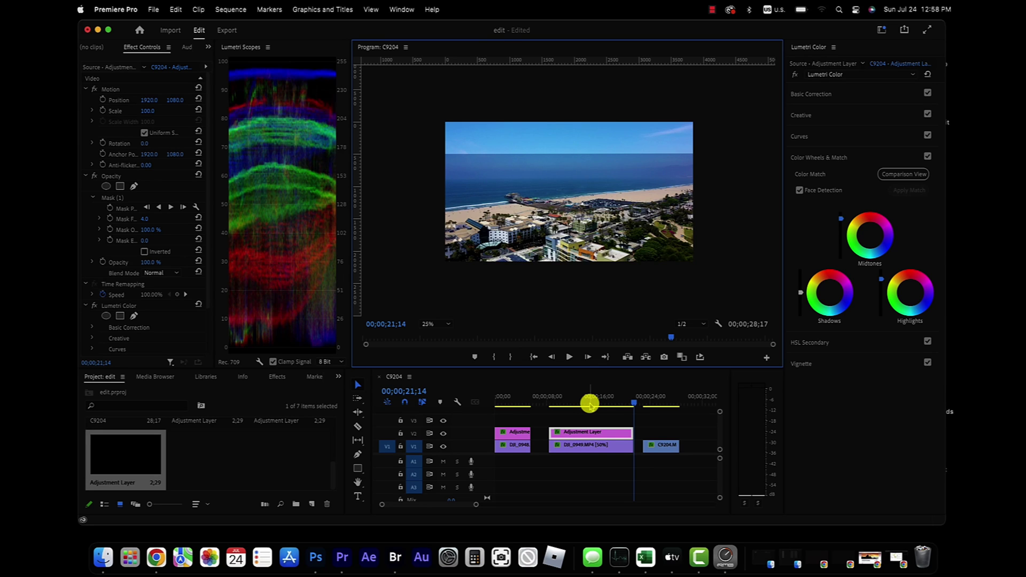
# Lower the copied adjustment layer's Mask (1) so it covers the sky on DJI_0949's last frame.
pyautogui.click(595, 432)
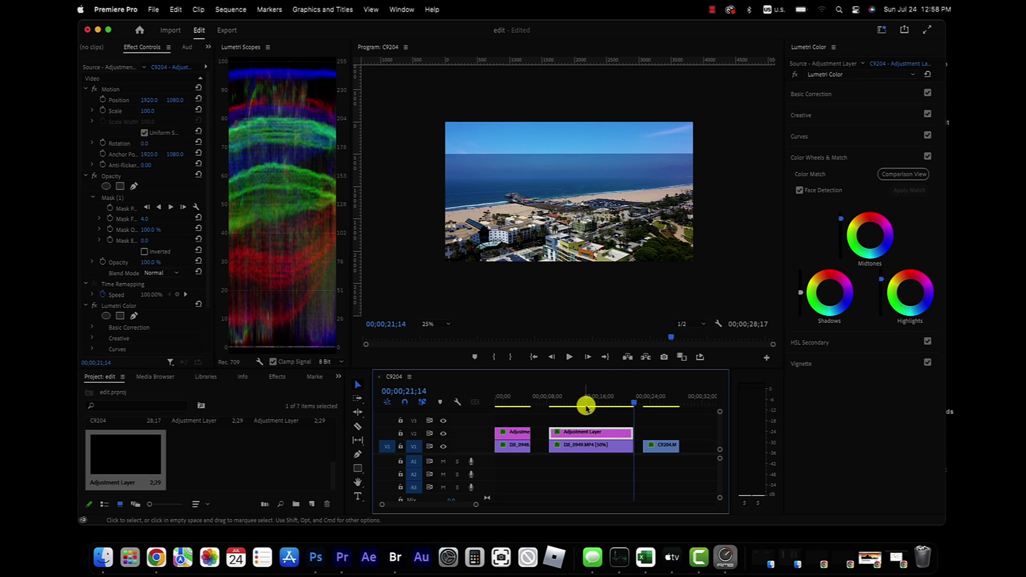
pyautogui.click(146, 201)
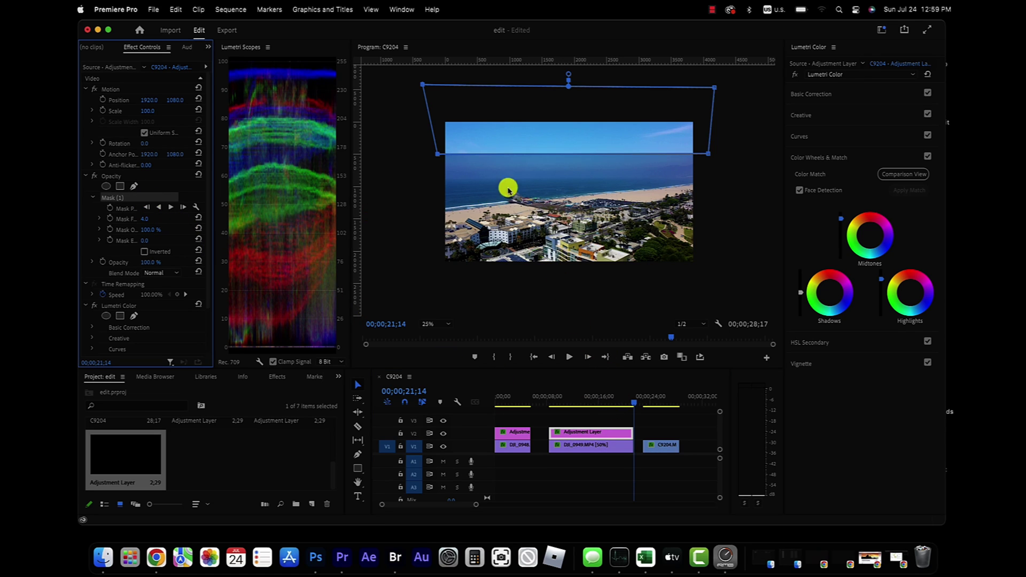
pyautogui.moveTo(565, 141); pyautogui.dragTo(563, 167)
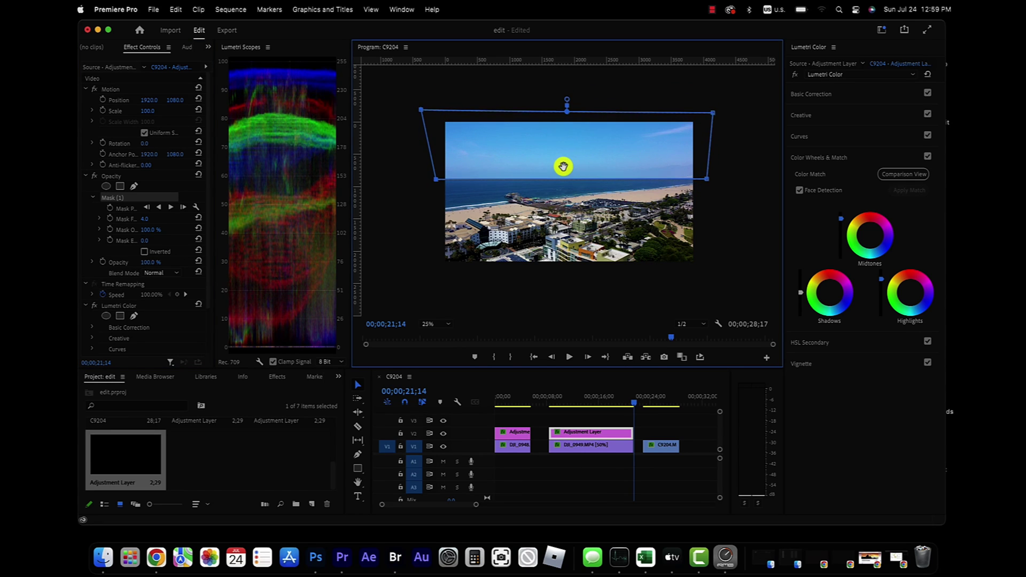
# Enable Mask Path keyframing and reposition the mask to fit the sky at 00;00;17;09.
pyautogui.click(109, 209)
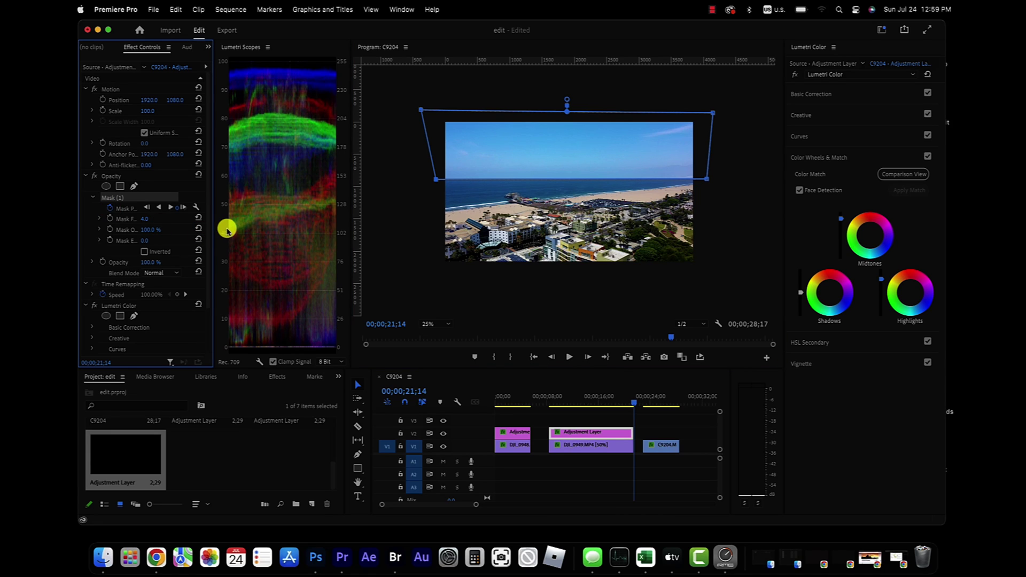
pyautogui.moveTo(214, 230); pyautogui.dragTo(323, 222)
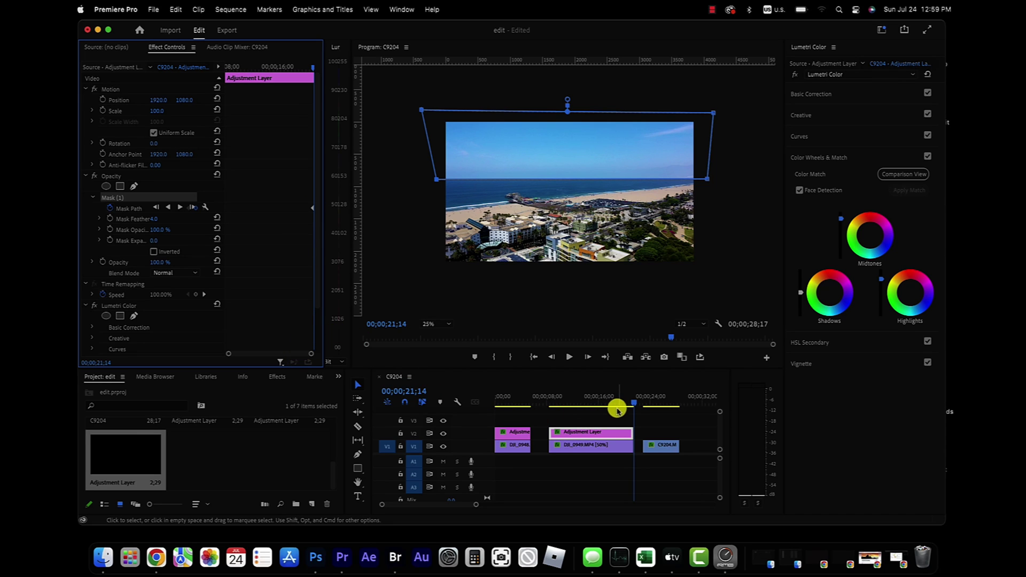
pyautogui.moveTo(633, 404); pyautogui.dragTo(567, 416)
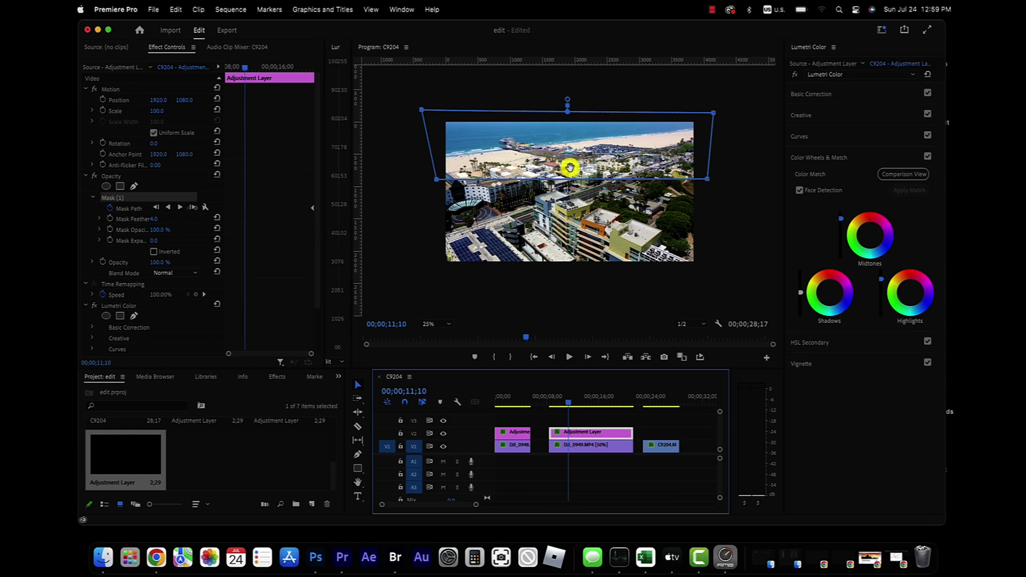
pyautogui.moveTo(569, 161); pyautogui.dragTo(572, 104)
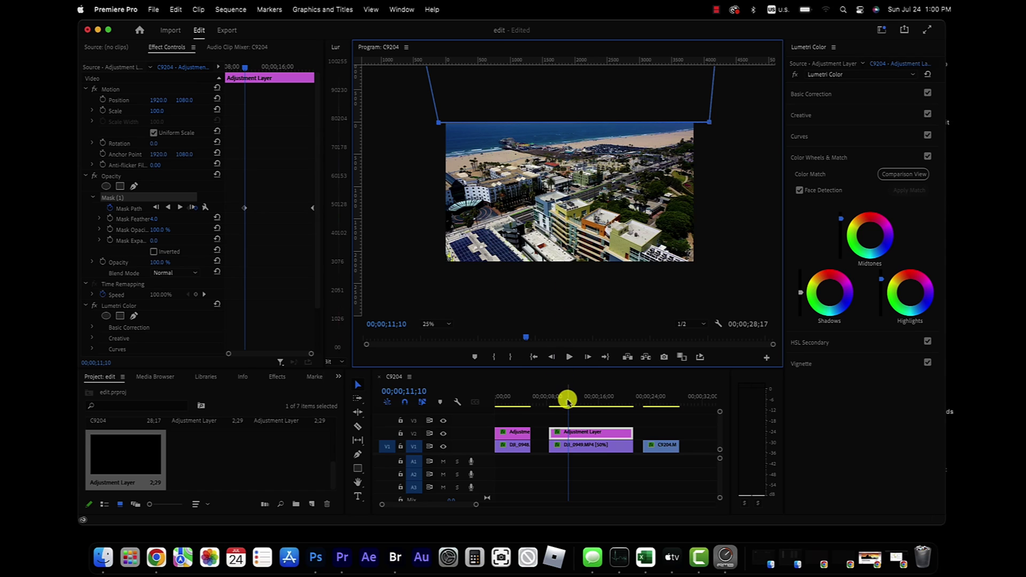
# Play from 00;00;10;09 to check the mask animation, then move the playhead onto C9204.
pyautogui.moveTo(568, 401); pyautogui.dragTo(561, 401)
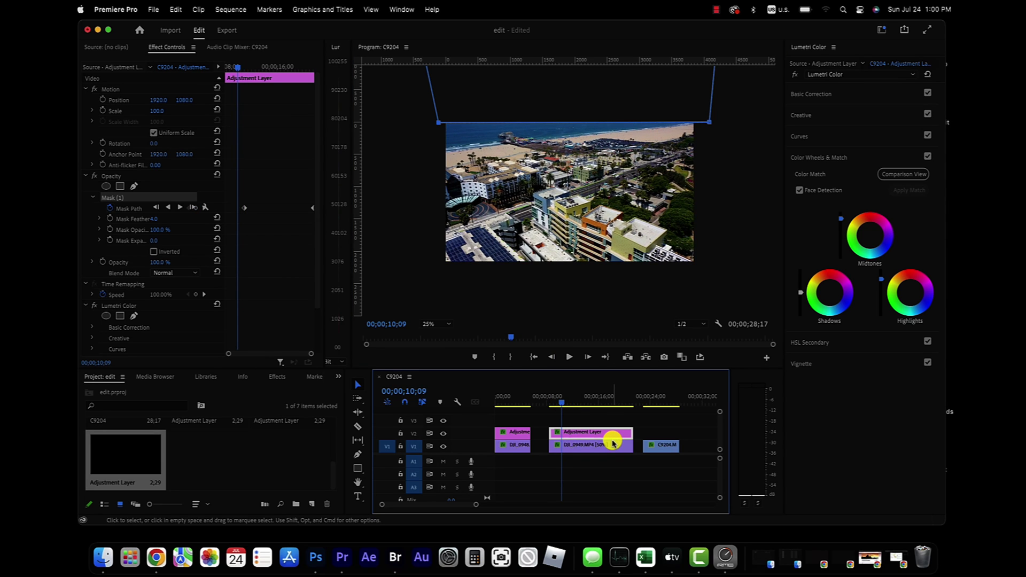
pyautogui.press('space')
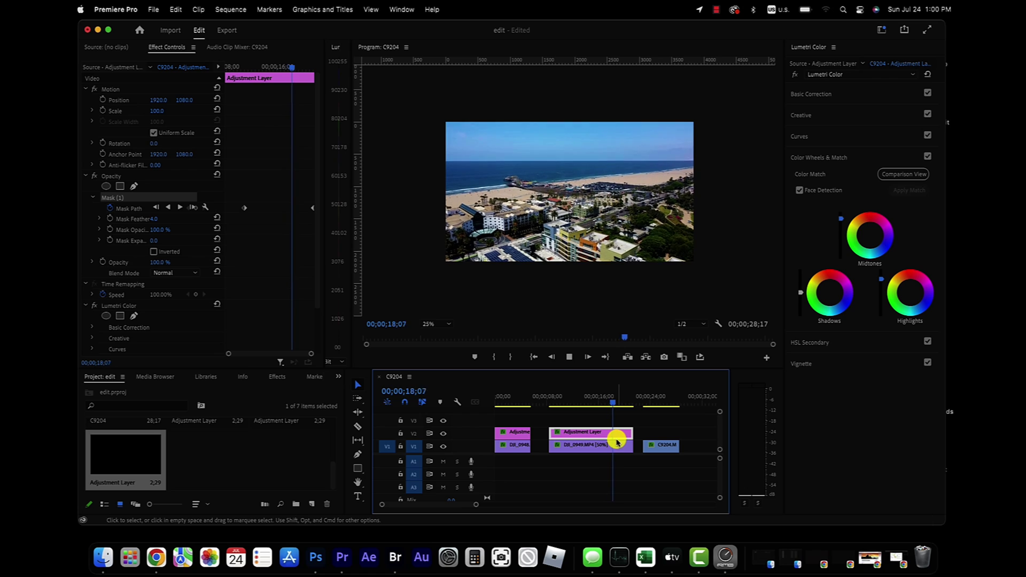
pyautogui.press('space')
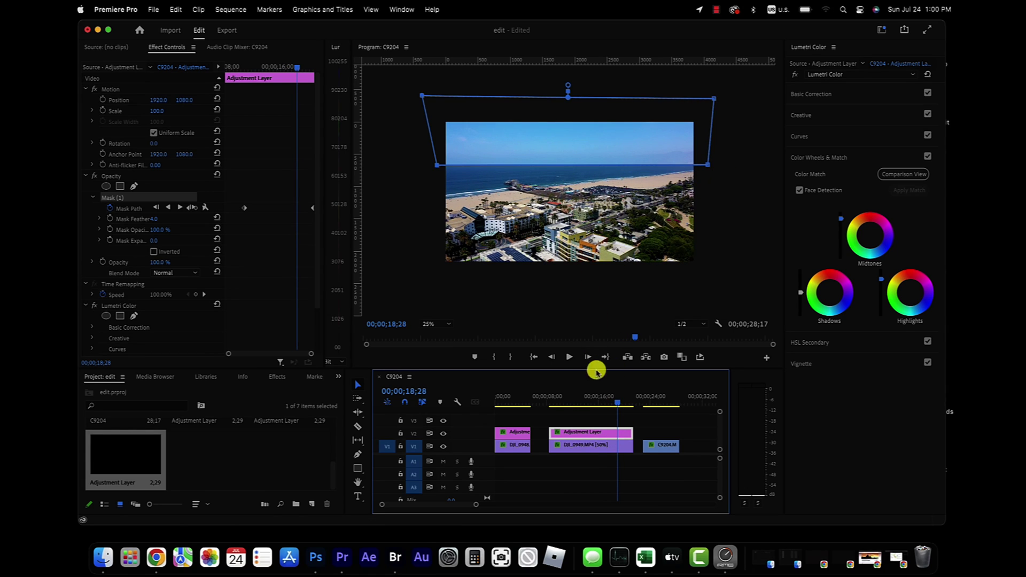
pyautogui.moveTo(618, 404); pyautogui.dragTo(667, 405)
# Select clip C9204 on V1 and scrub through its frames around 00;00;25;21.
pyautogui.click(663, 438)
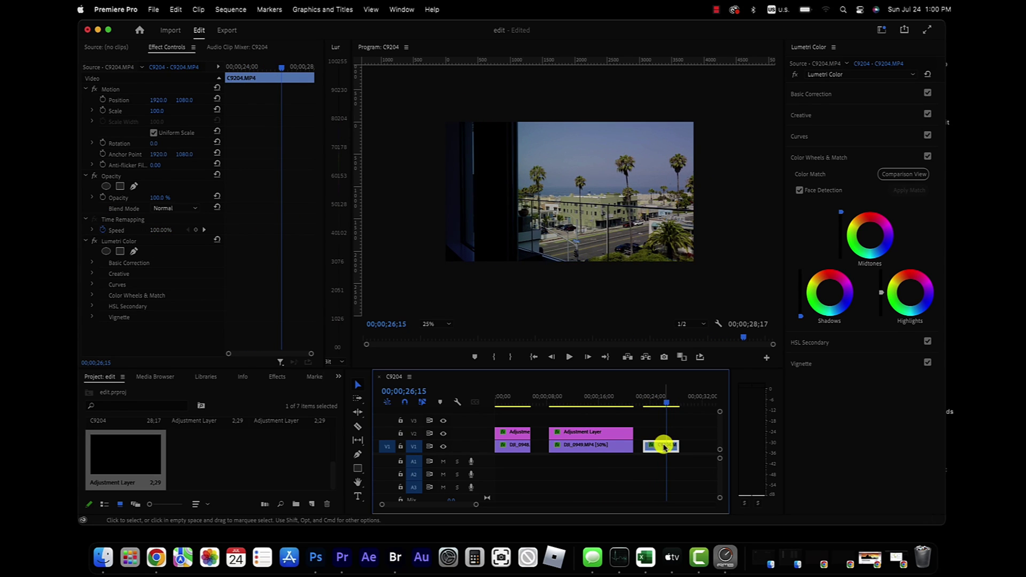
pyautogui.click(669, 402)
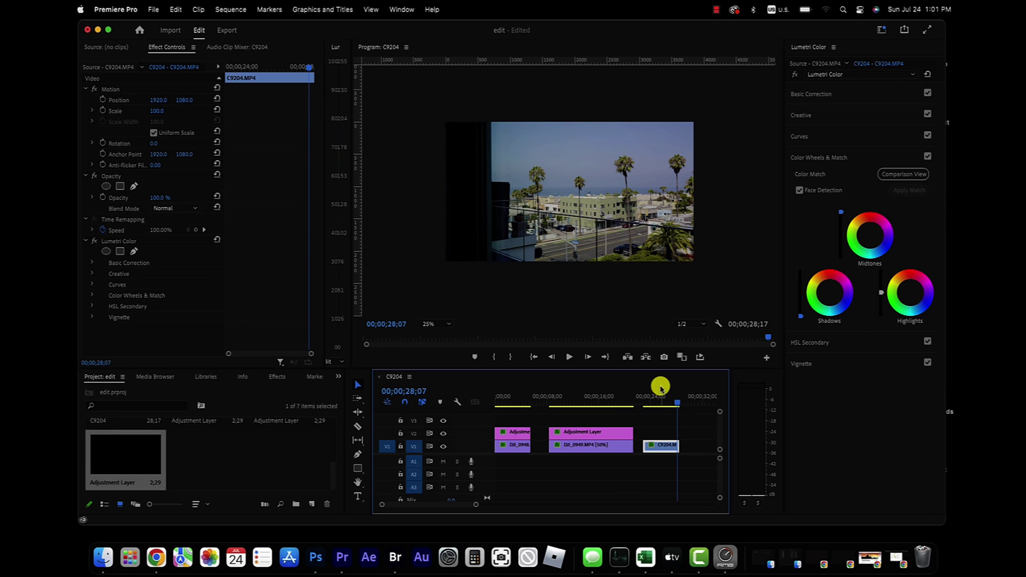
pyautogui.moveTo(675, 404); pyautogui.dragTo(657, 405)
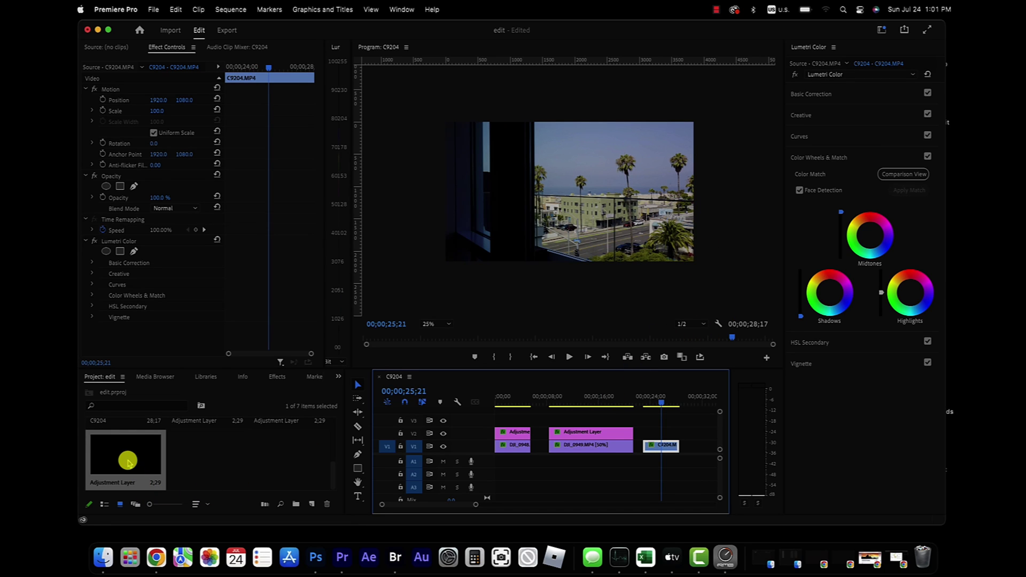
# Place an adjustment layer above C9204 and raise its Lumetri Midtones slider.
pyautogui.moveTo(129, 461); pyautogui.dragTo(678, 434)
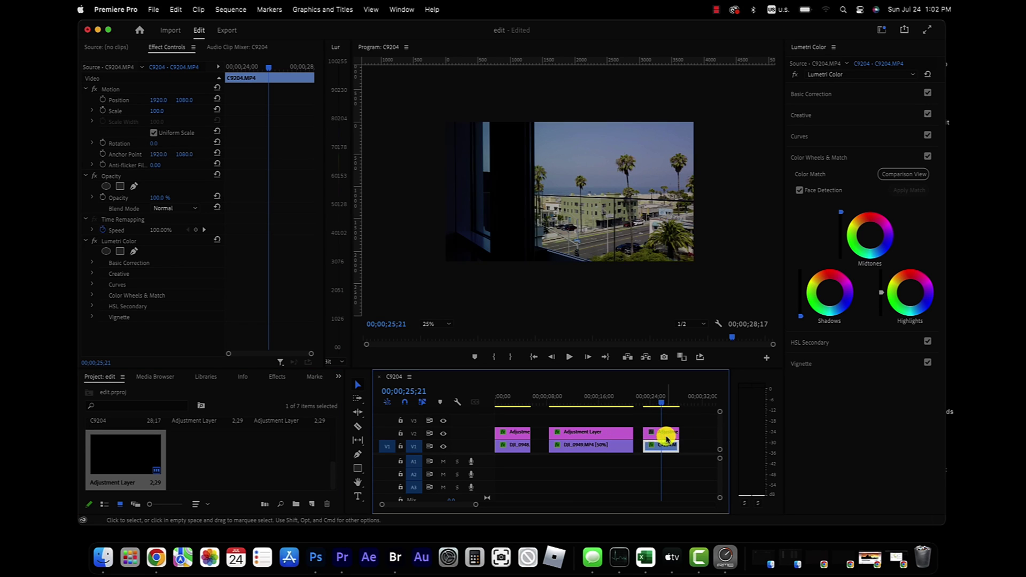
pyautogui.click(667, 435)
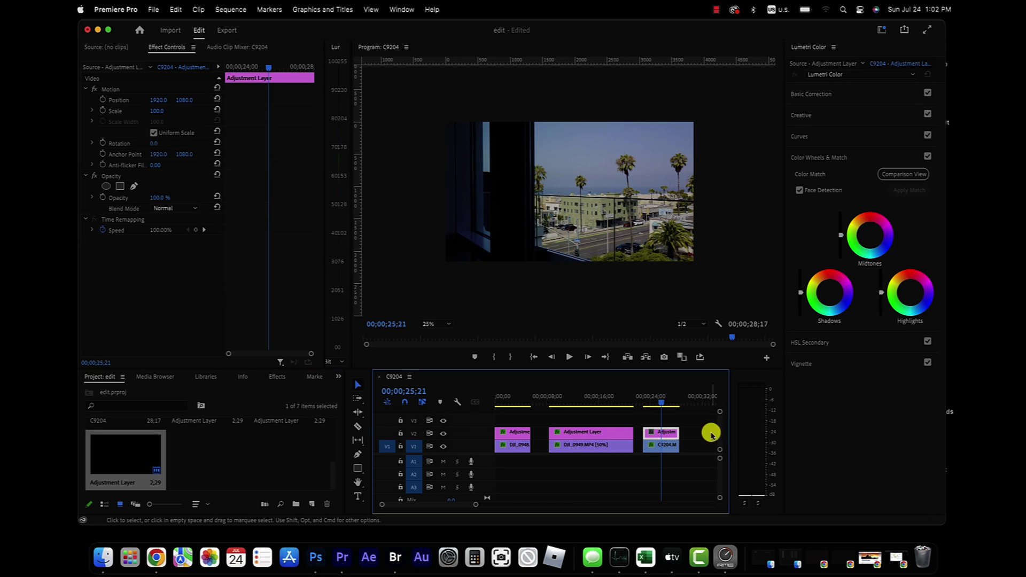
pyautogui.click(842, 239)
pyautogui.moveTo(842, 237); pyautogui.dragTo(841, 220)
pyautogui.press('space')
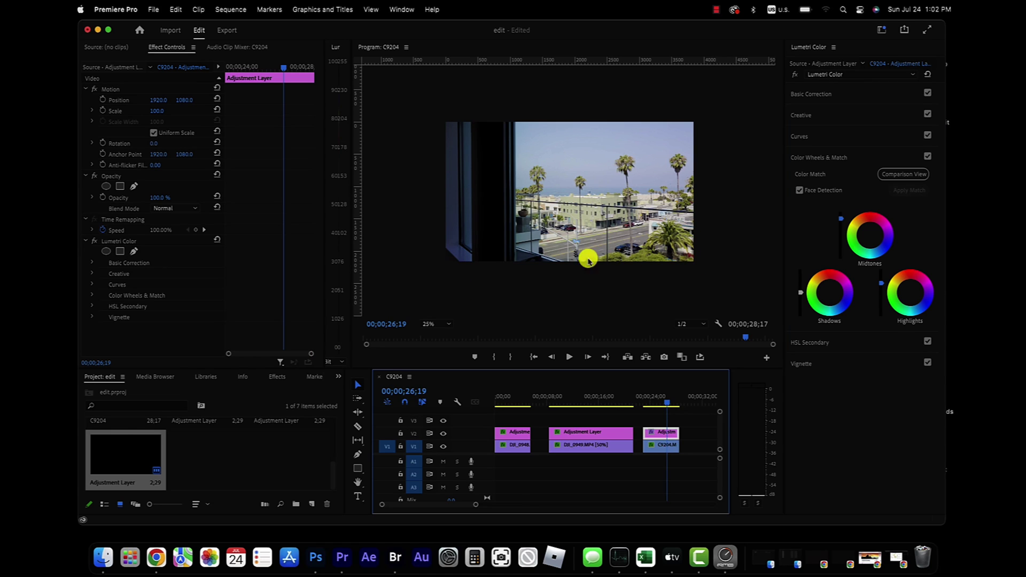
# Draw a four-point pen mask around the sky and adjust its lower-left corner.
pyautogui.click(135, 187)
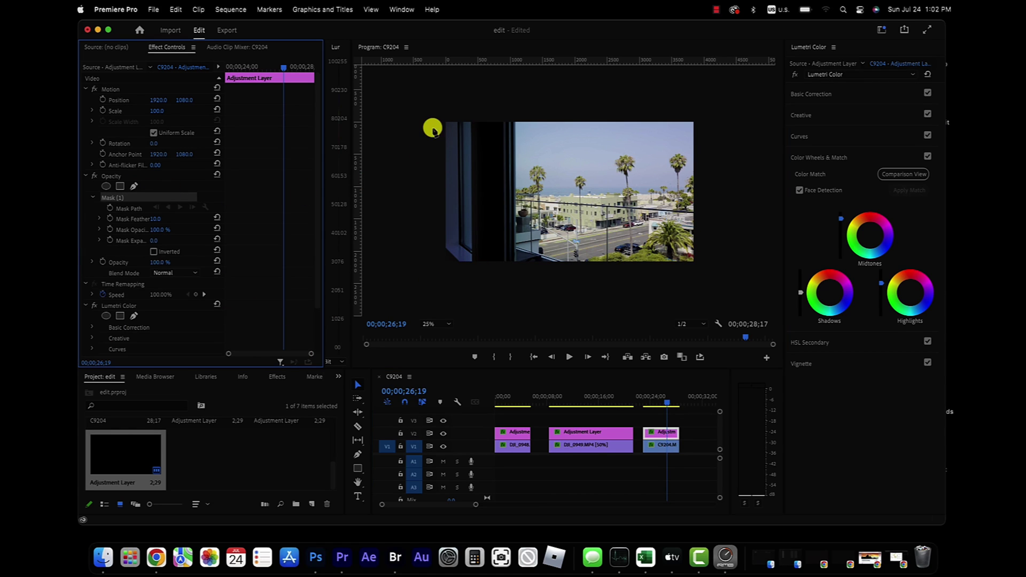
pyautogui.click(422, 100)
pyautogui.click(707, 105)
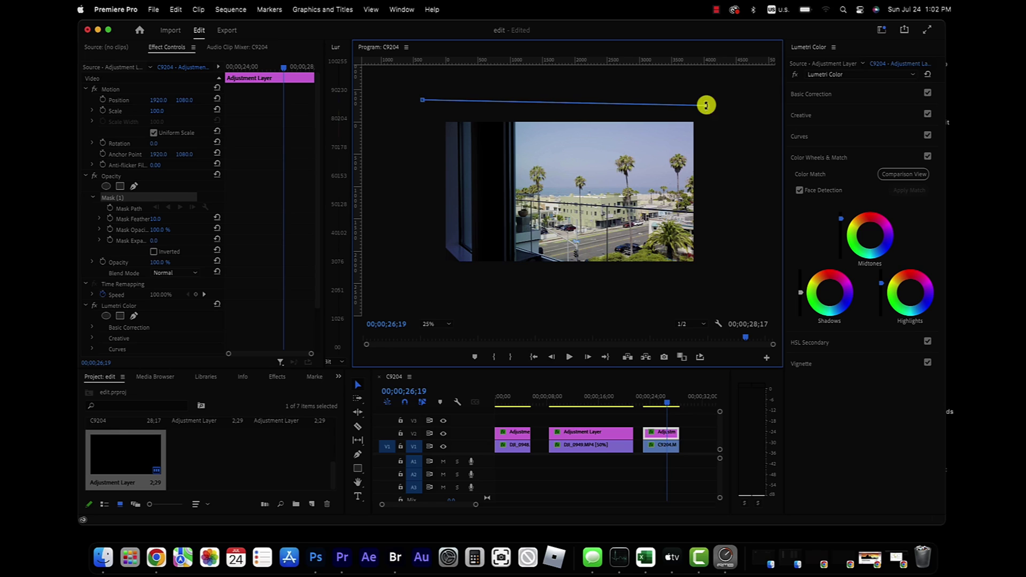
pyautogui.click(707, 187)
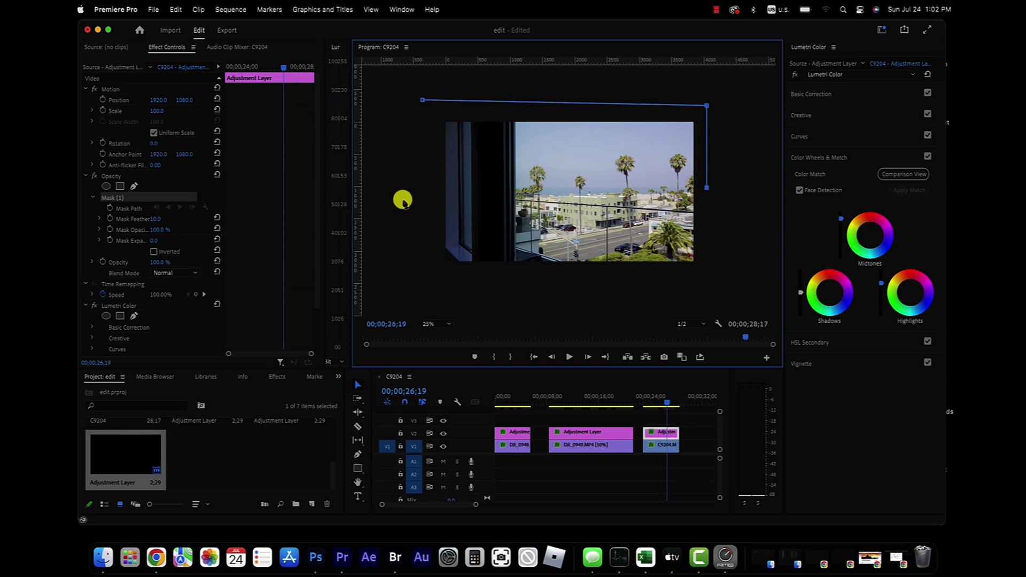
pyautogui.click(419, 191)
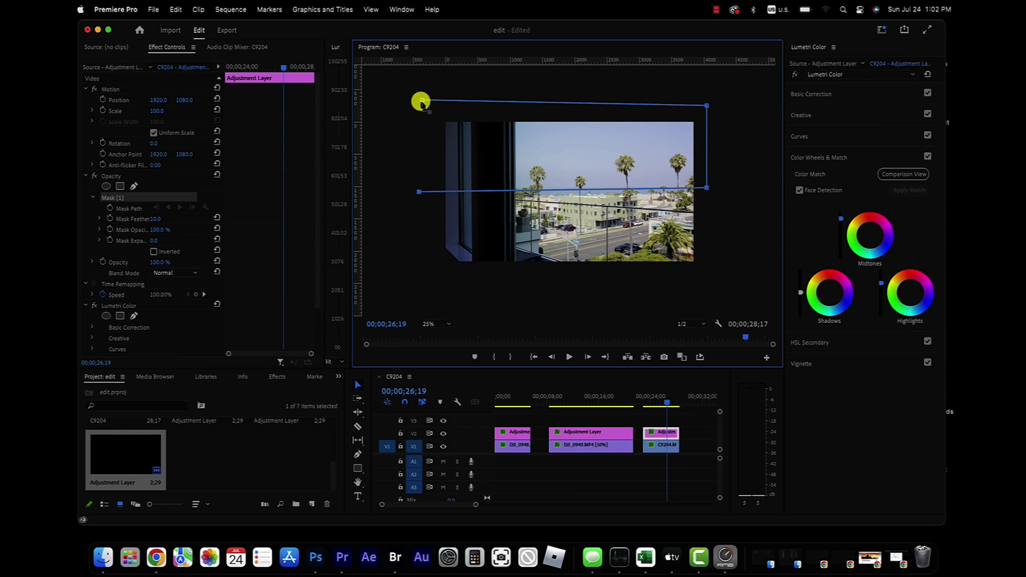
pyautogui.click(422, 101)
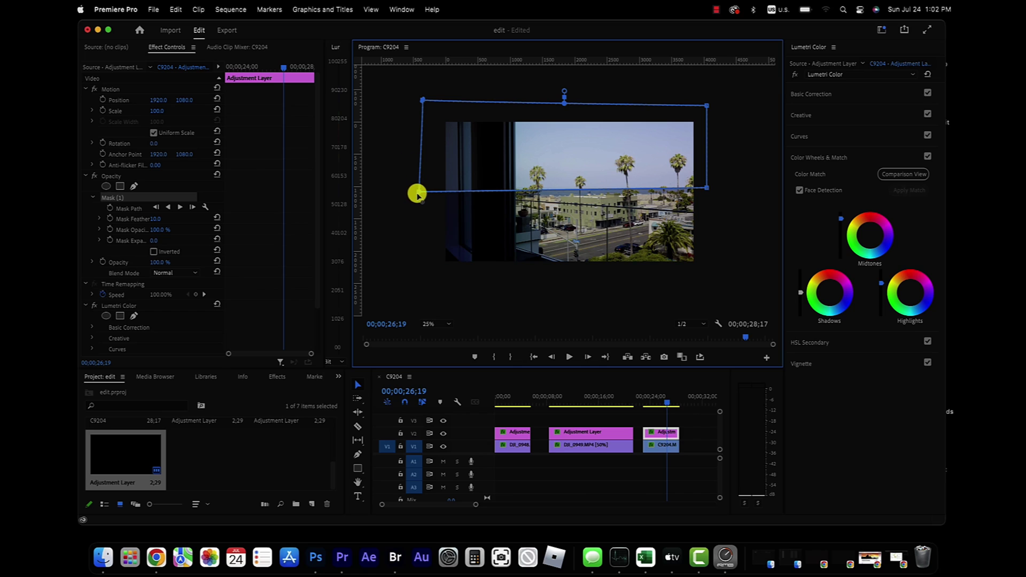
pyautogui.moveTo(419, 194); pyautogui.dragTo(420, 190)
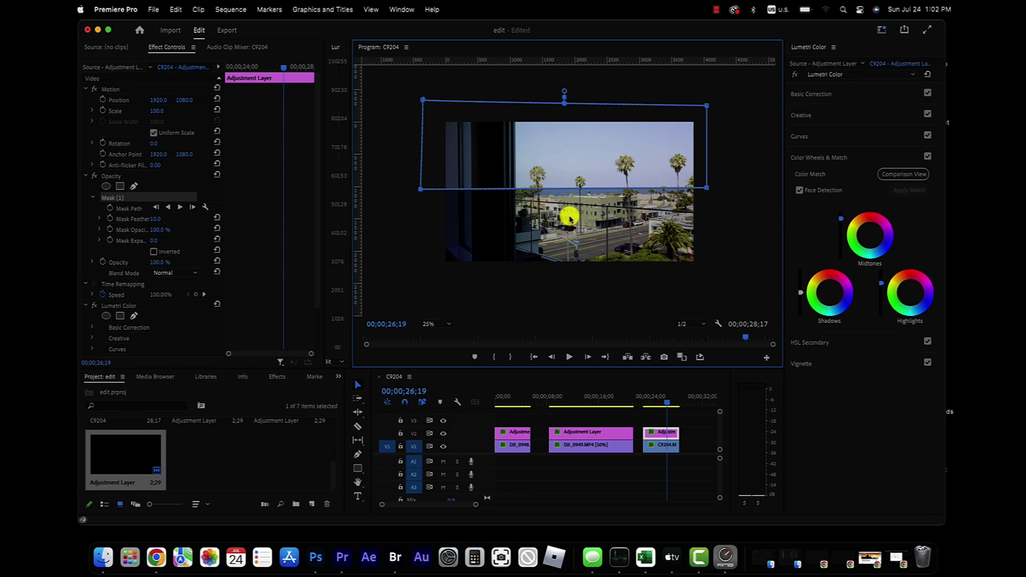
# Select C9204 and play it from an earlier point to check the result.
pyautogui.moveTo(662, 404); pyautogui.dragTo(652, 403)
pyautogui.click(654, 445)
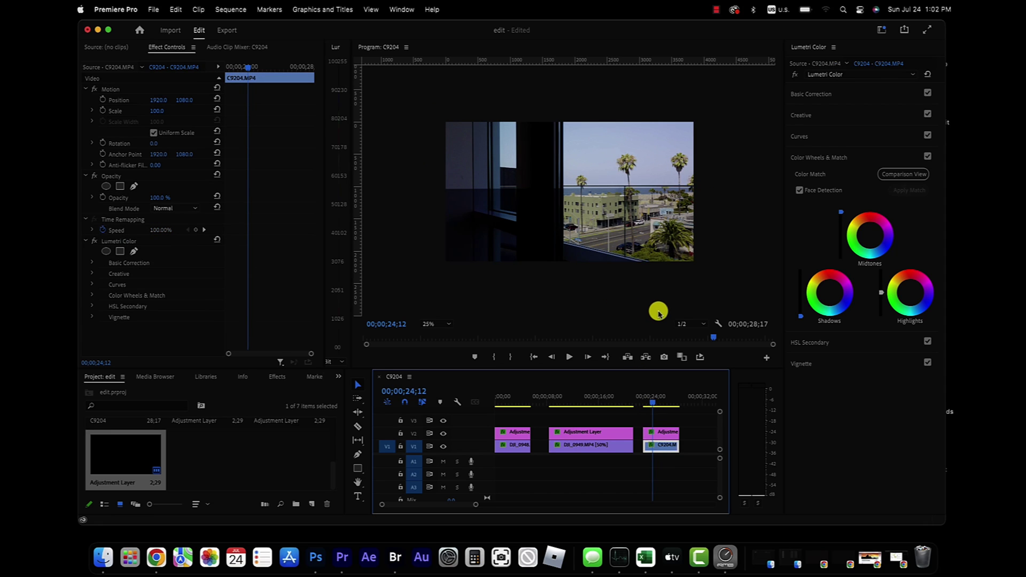
pyautogui.press('space')
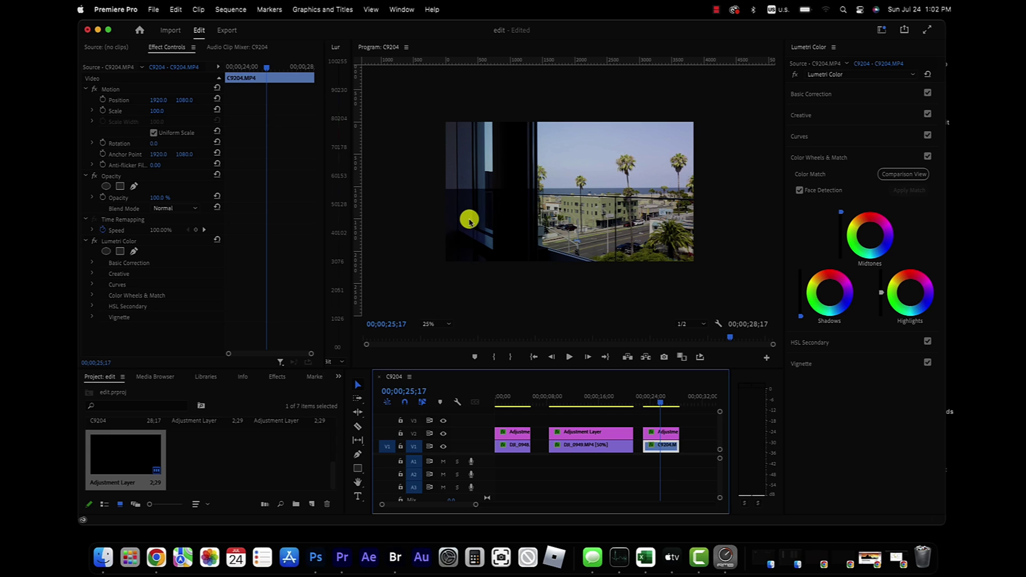
# Delete the adjustment layer's Mask (1) and its Lumetri Color effect.
pyautogui.click(658, 431)
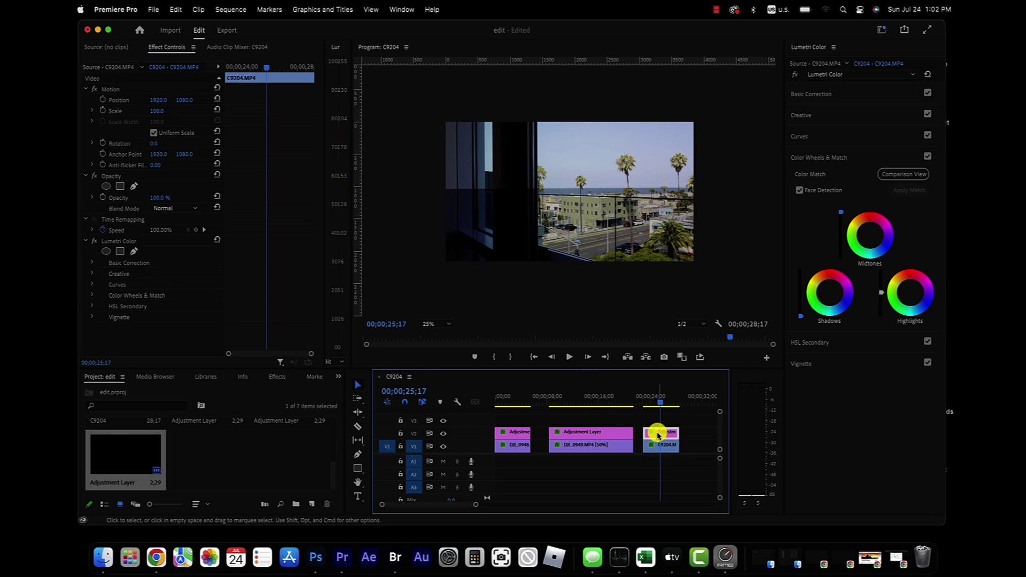
pyautogui.click(129, 199)
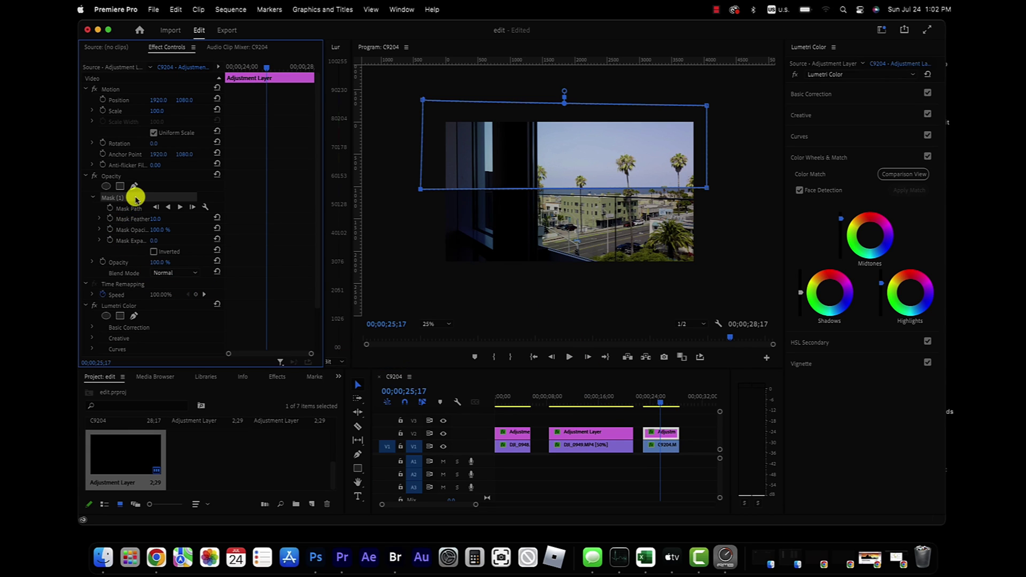
pyautogui.press('Delete')
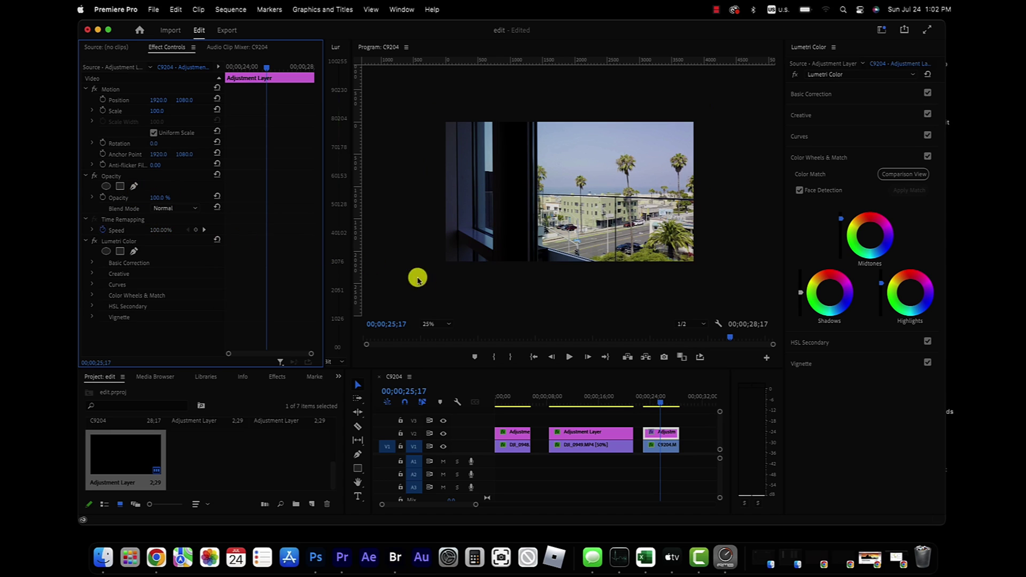
pyautogui.click(122, 242)
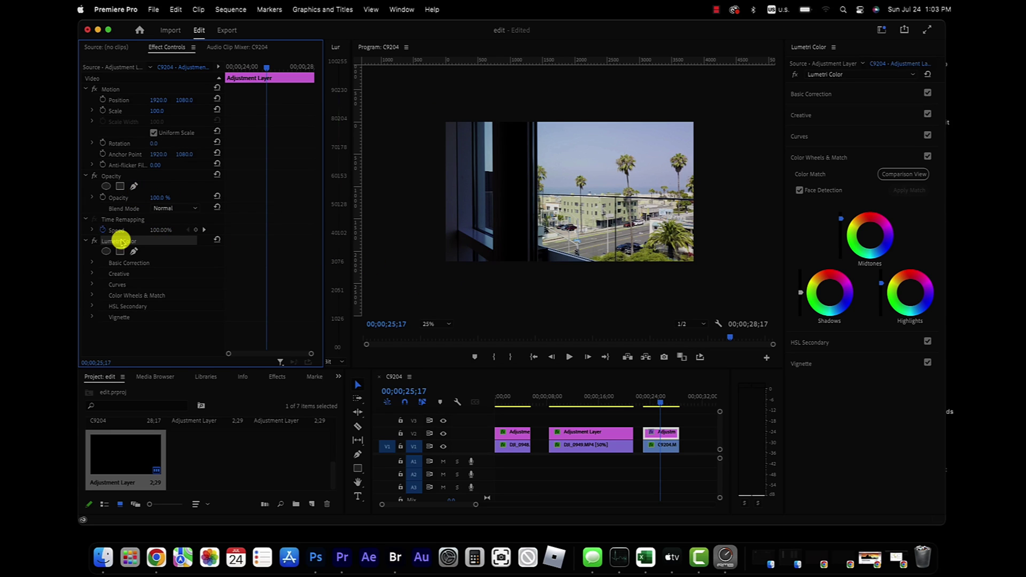
pyautogui.press('Delete')
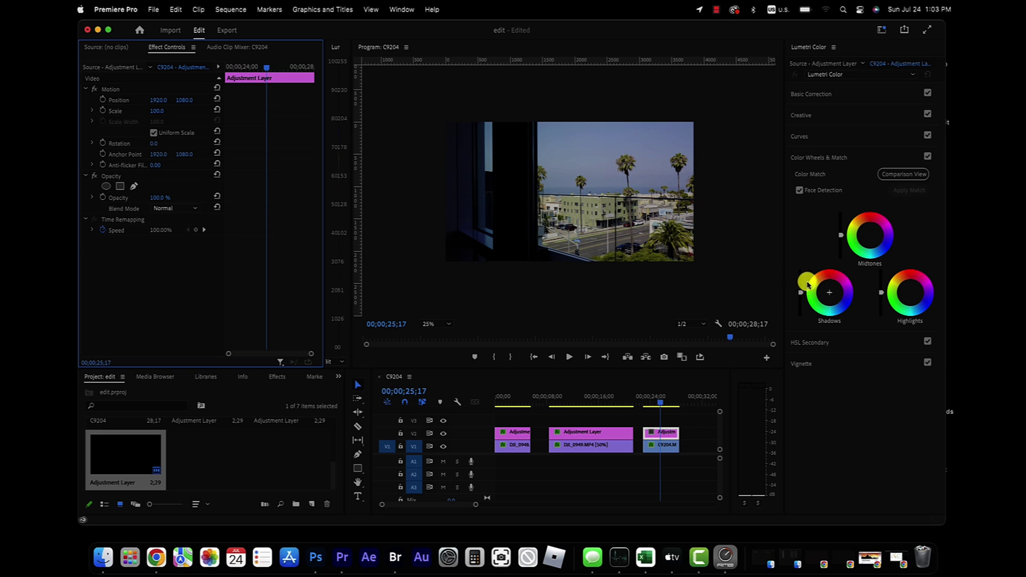
# Open HSL Secondary and sample the hazy sky colour with the eyedropper.
pyautogui.click(845, 343)
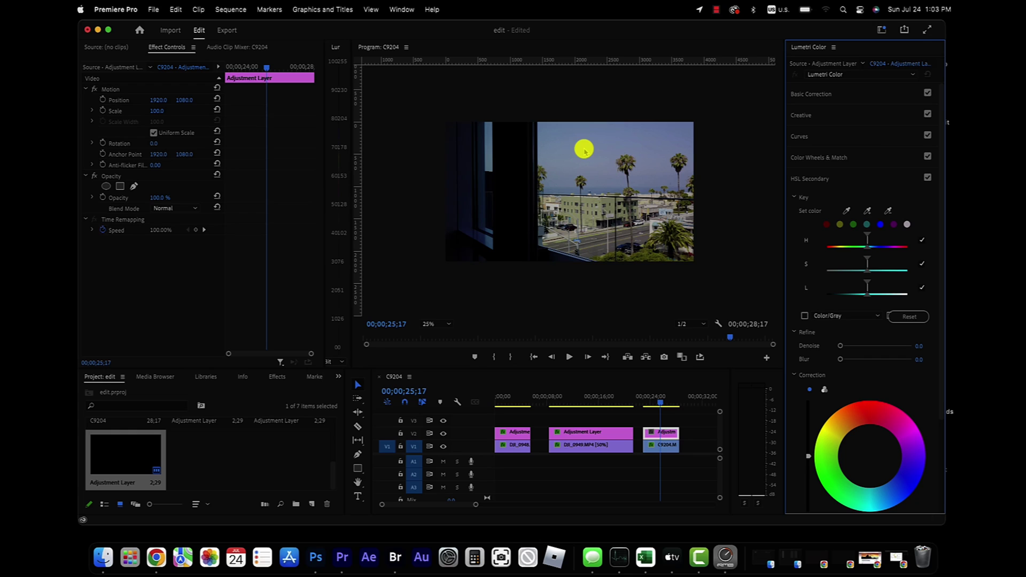
pyautogui.click(869, 211)
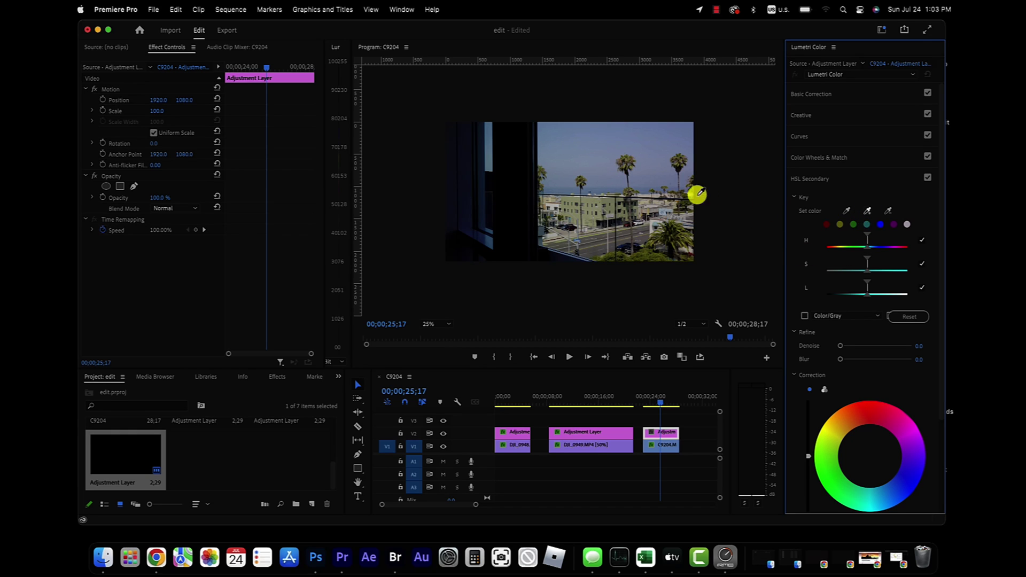
pyautogui.click(588, 155)
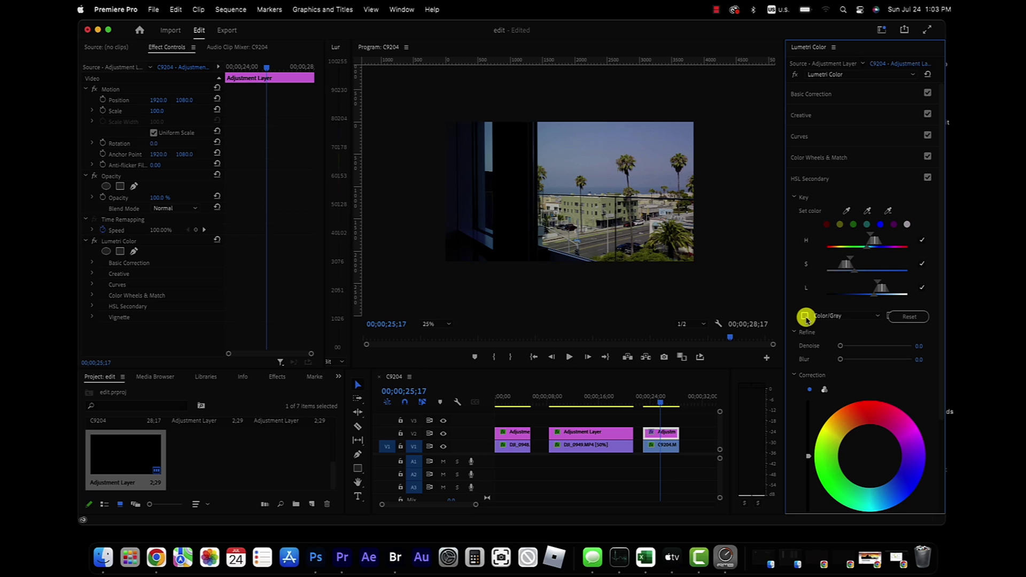
# Show the key as a Color/Gray matte and drag the lightness range's left edge outward.
pyautogui.click(806, 316)
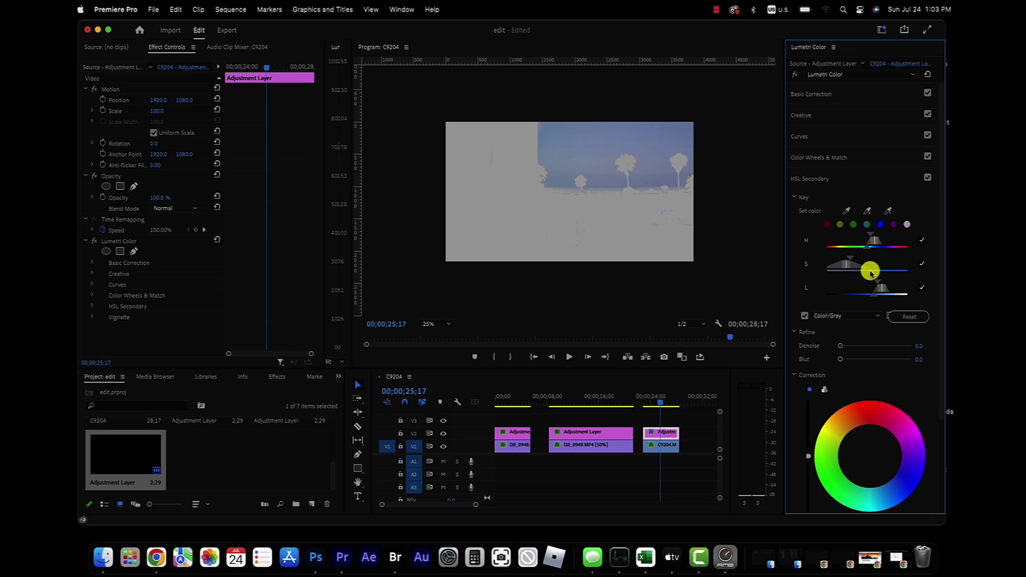
pyautogui.moveTo(870, 295); pyautogui.dragTo(849, 294)
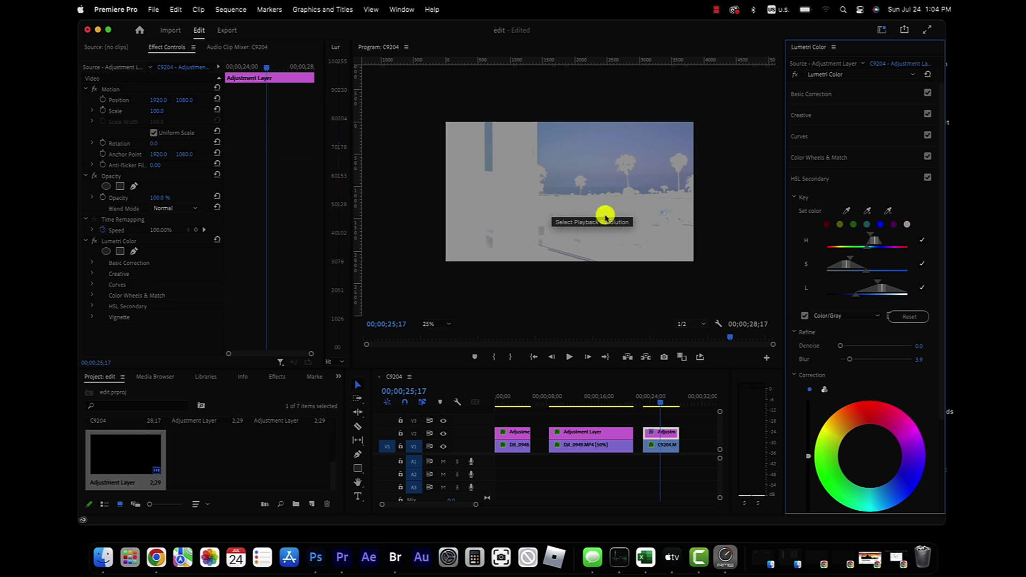
# Turn off Color/Gray and lift the keyed sky's midtones in the three-way correction view.
pyautogui.click(805, 317)
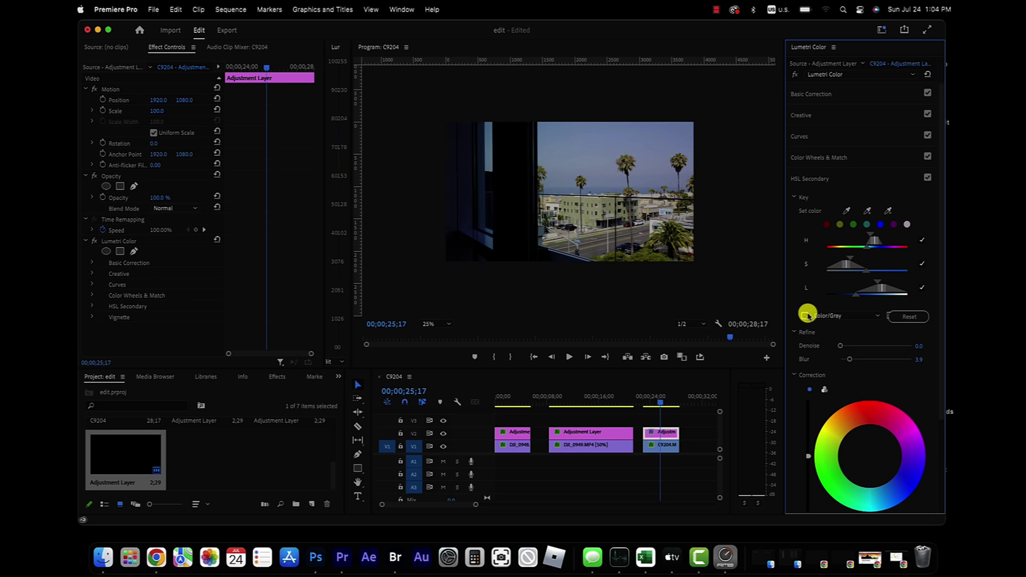
pyautogui.click(826, 390)
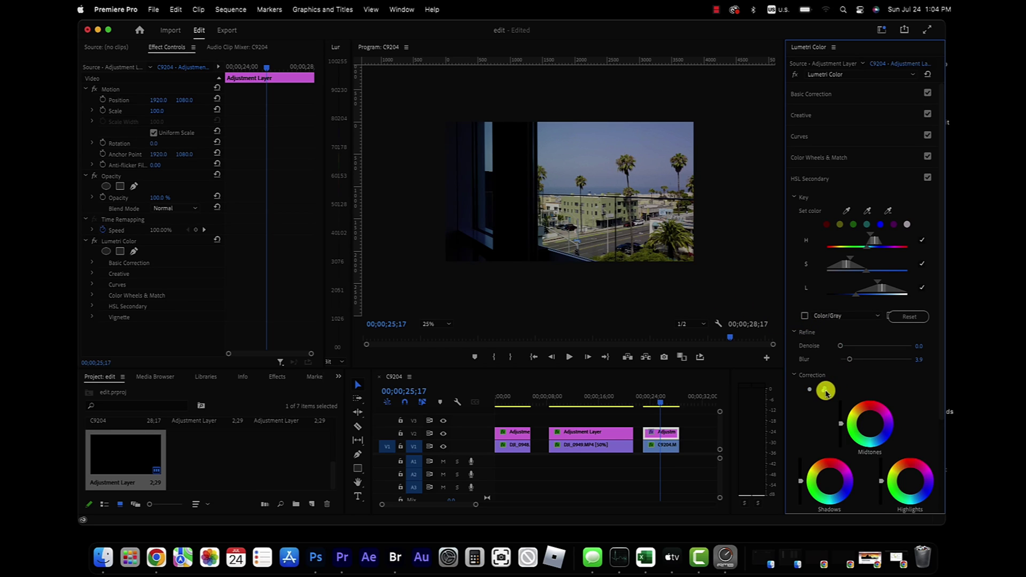
pyautogui.moveTo(840, 425); pyautogui.dragTo(841, 412)
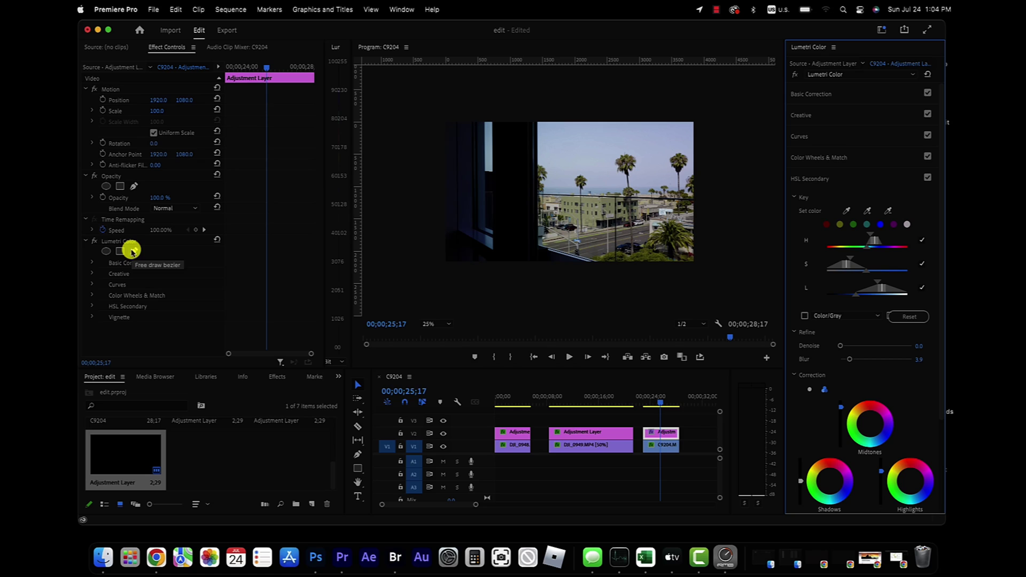
pyautogui.click(132, 252)
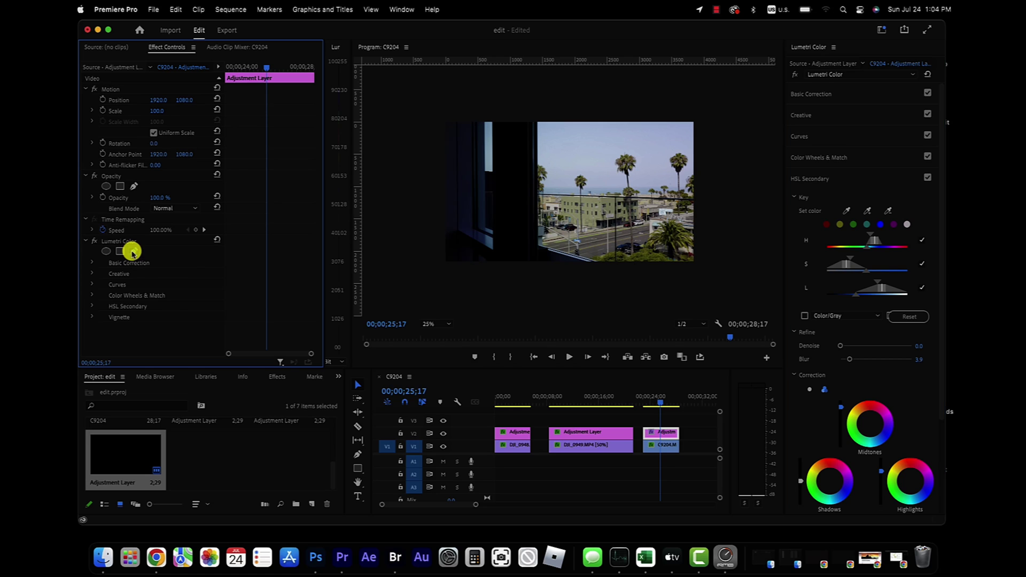
# Draw a four-point Mask (1) on Lumetri Color enclosing the sky down to the horizon.
pyautogui.click(425, 110)
pyautogui.click(711, 109)
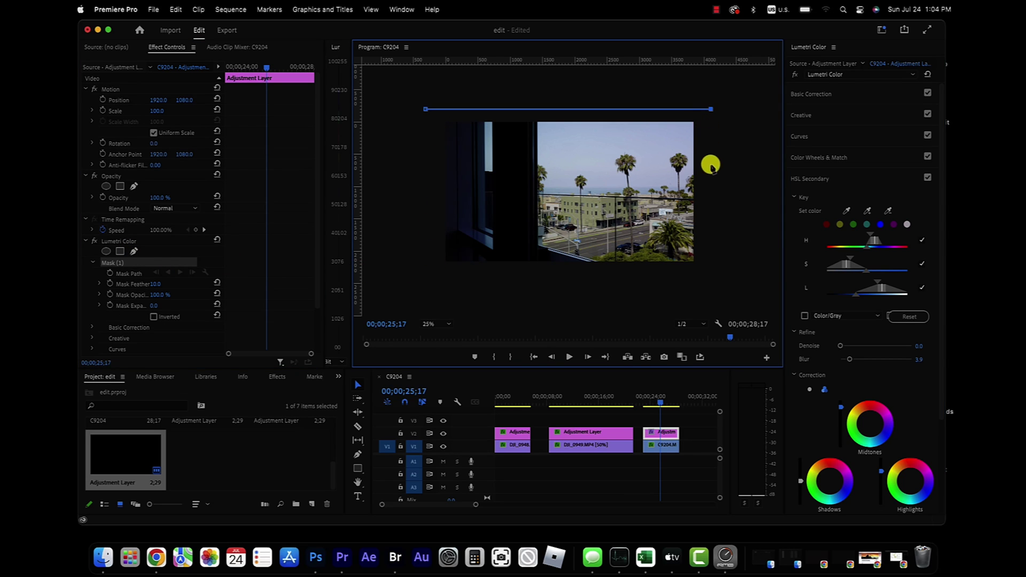
pyautogui.click(704, 189)
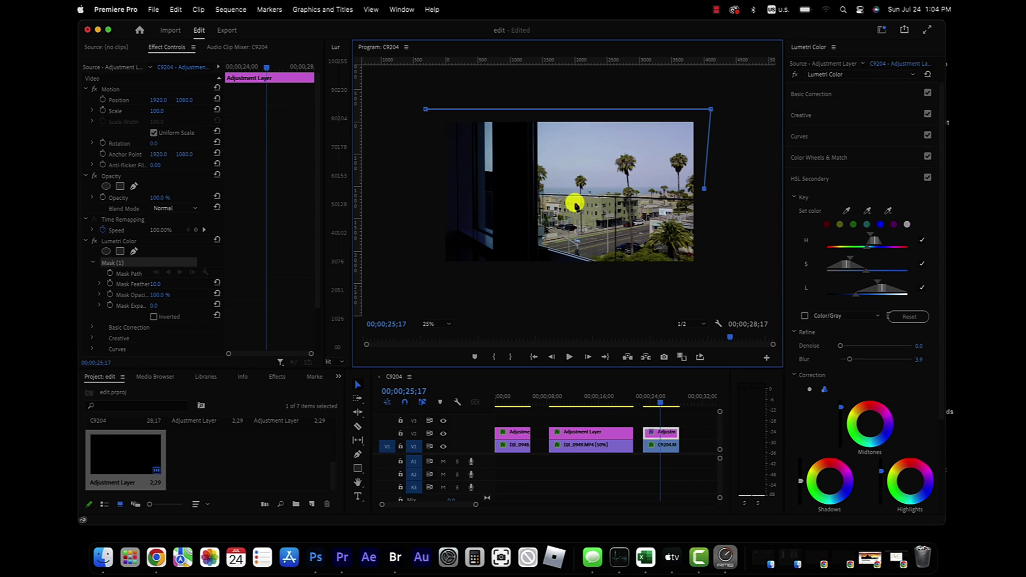
pyautogui.click(431, 189)
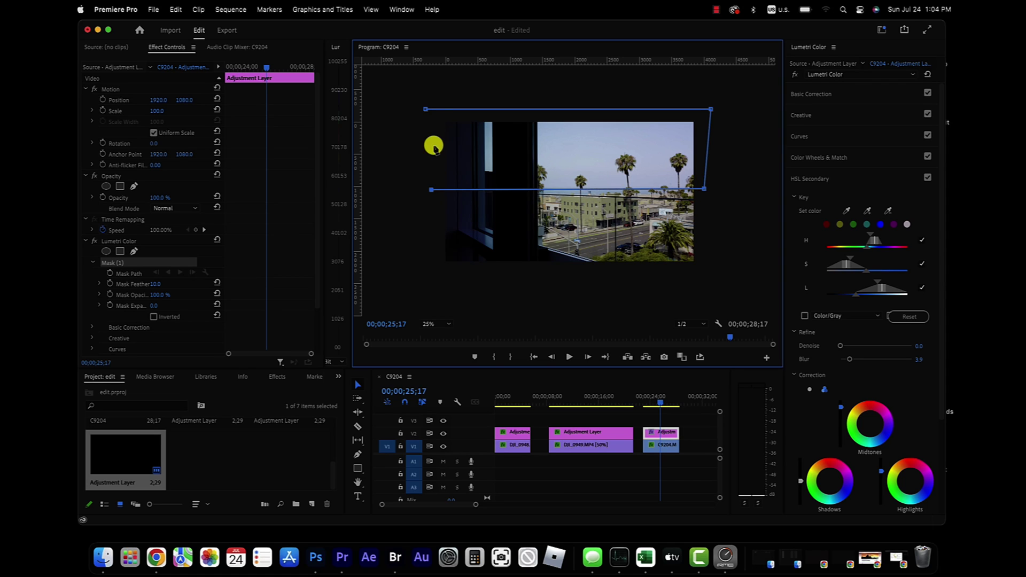
pyautogui.click(426, 111)
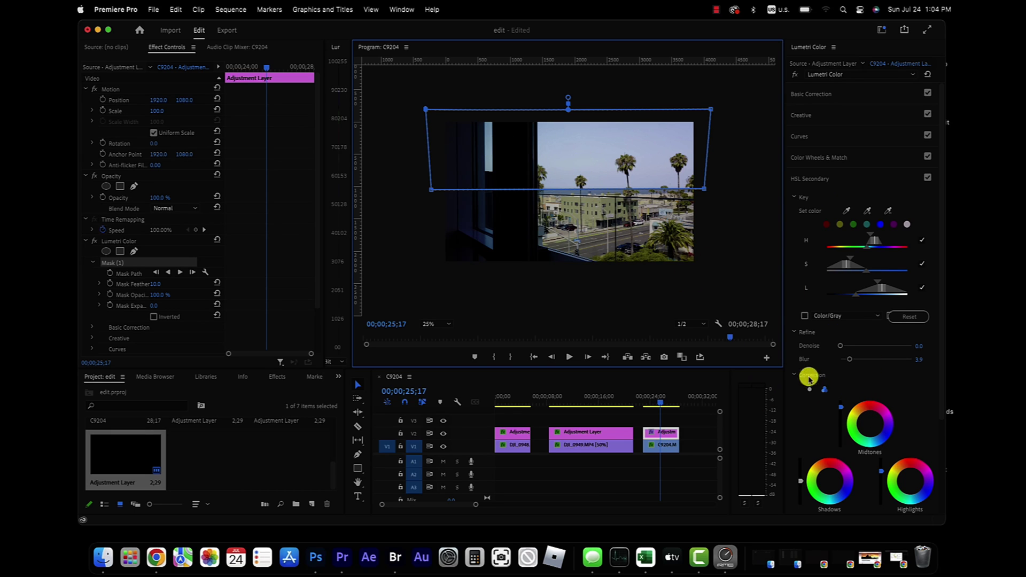
# Check the key in grey, add a horizon guide, and fit the mask's lower corners to it.
pyautogui.click(805, 316)
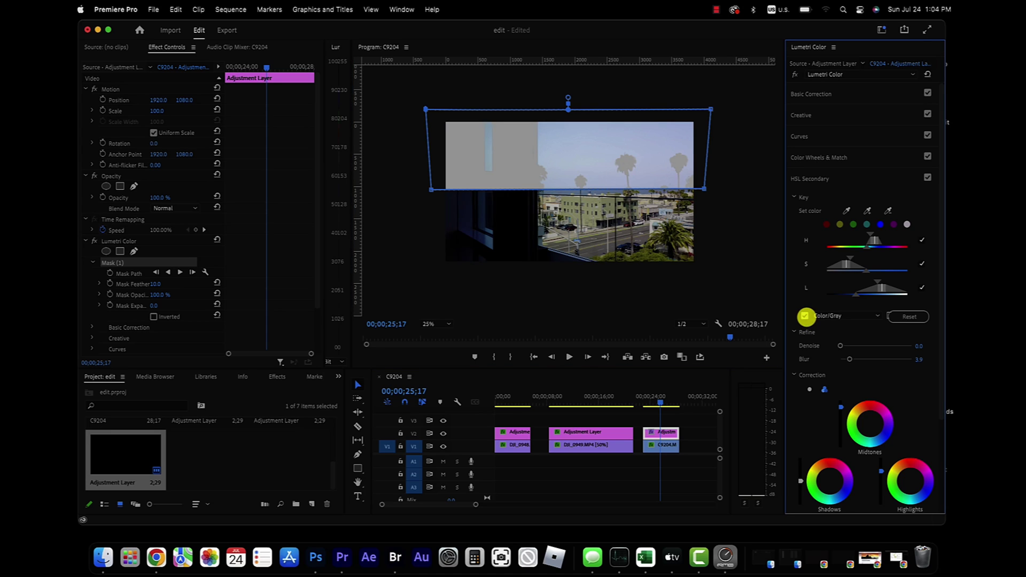
pyautogui.click(805, 316)
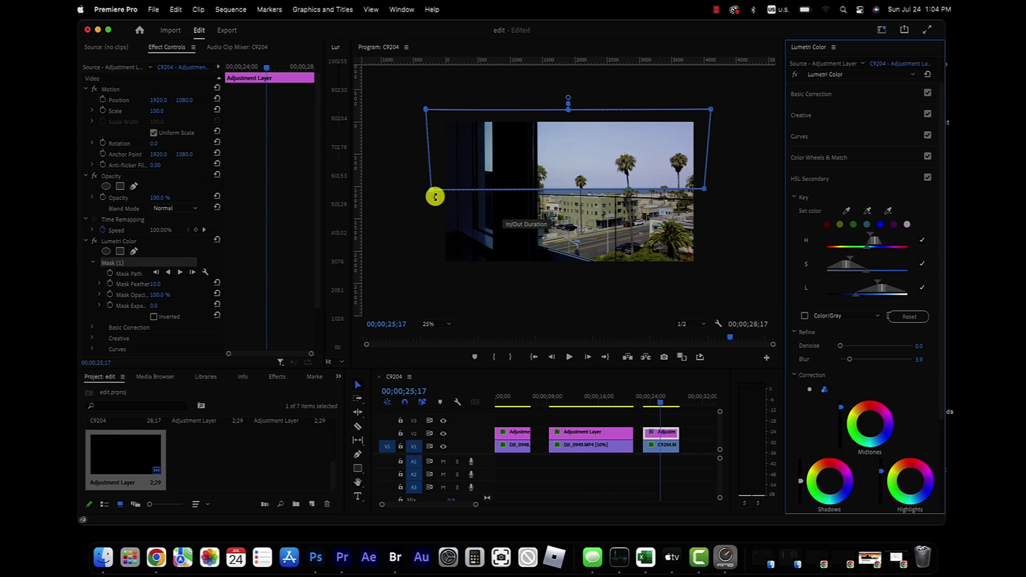
pyautogui.moveTo(432, 190)
pyautogui.mouseDown()
pyautogui.moveTo(433, 177)
pyautogui.moveTo(433, 189)
pyautogui.mouseUp()
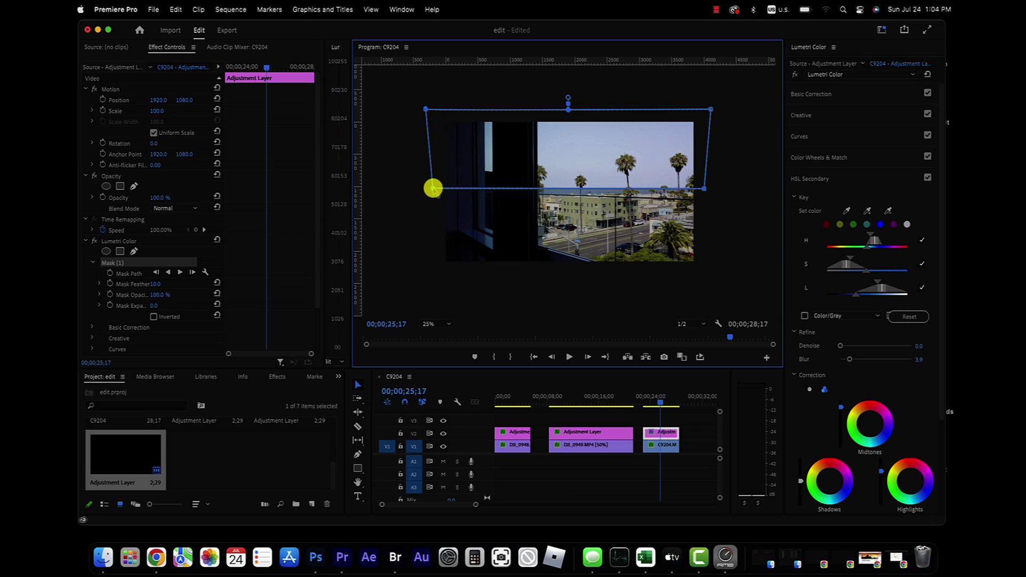
pyautogui.moveTo(627, 62); pyautogui.dragTo(619, 186)
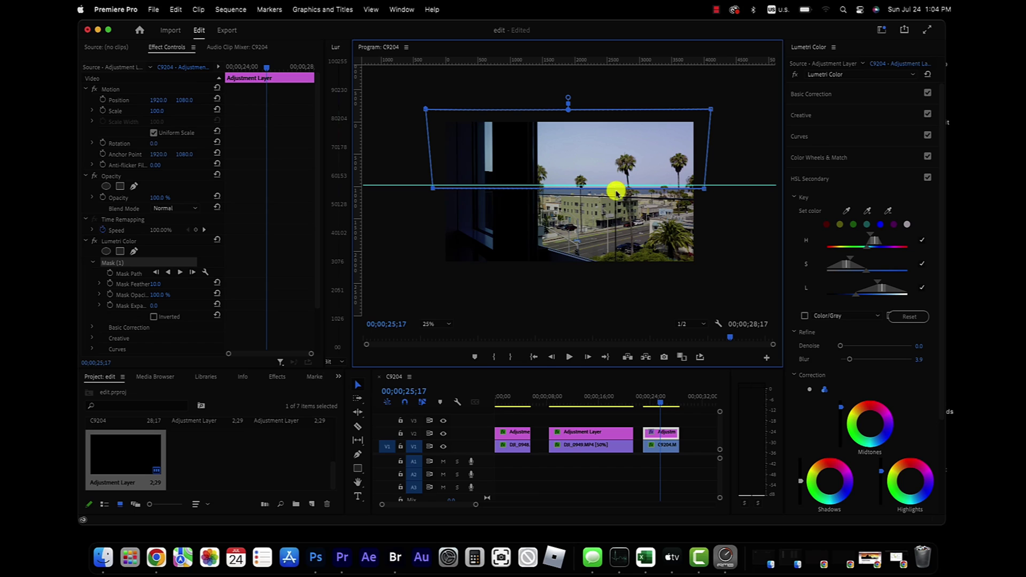
pyautogui.moveTo(703, 190); pyautogui.dragTo(706, 191)
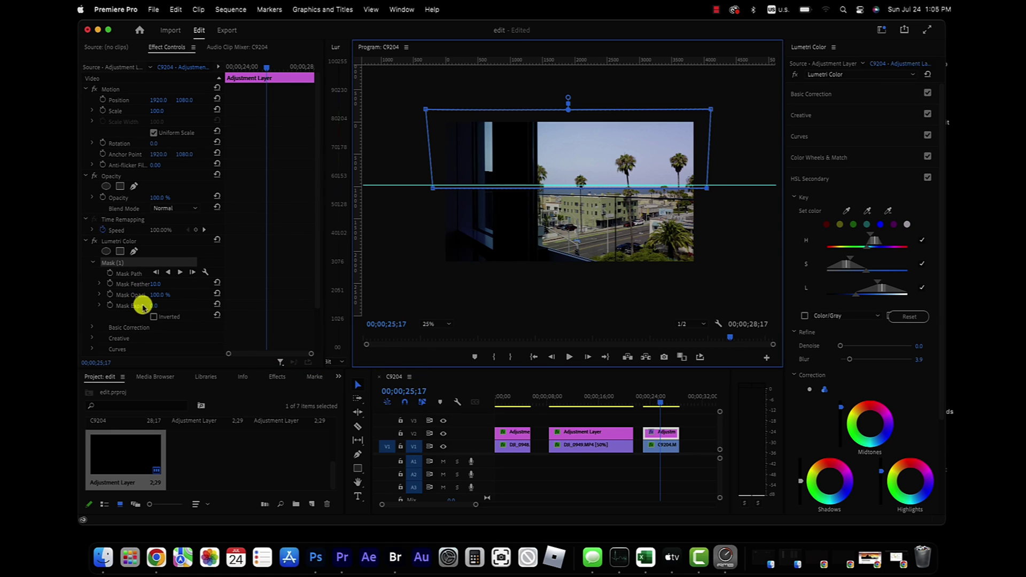
# Set the mask feather to 4.0 and play from about 00;00;23;00 to check it.
pyautogui.click(155, 285)
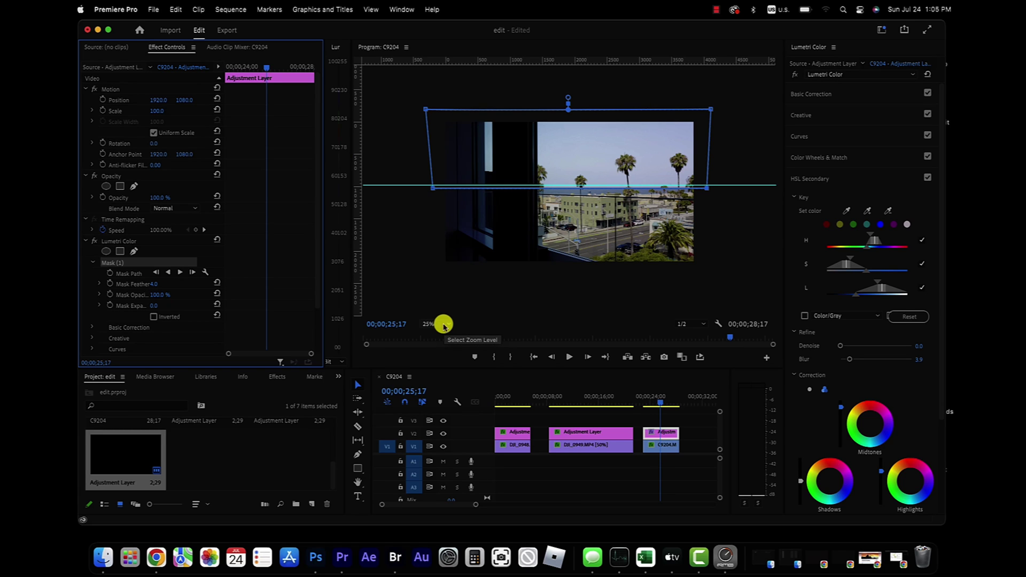
pyautogui.moveTo(659, 402); pyautogui.dragTo(643, 404)
pyautogui.press('space')
pyautogui.press('space')
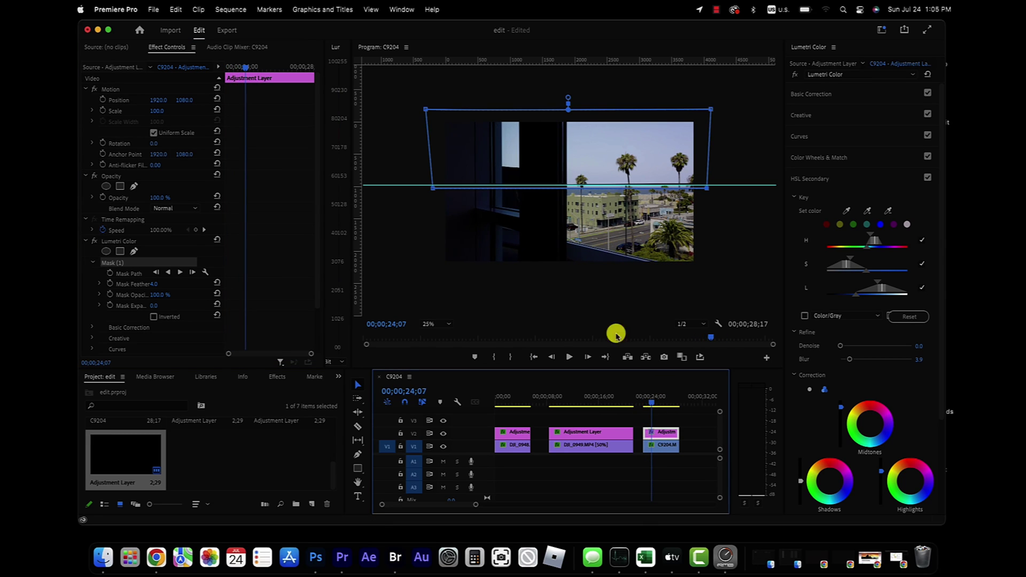
# Clear the horizon guide from the program preview with View > Clear Guides.
pyautogui.click(373, 12)
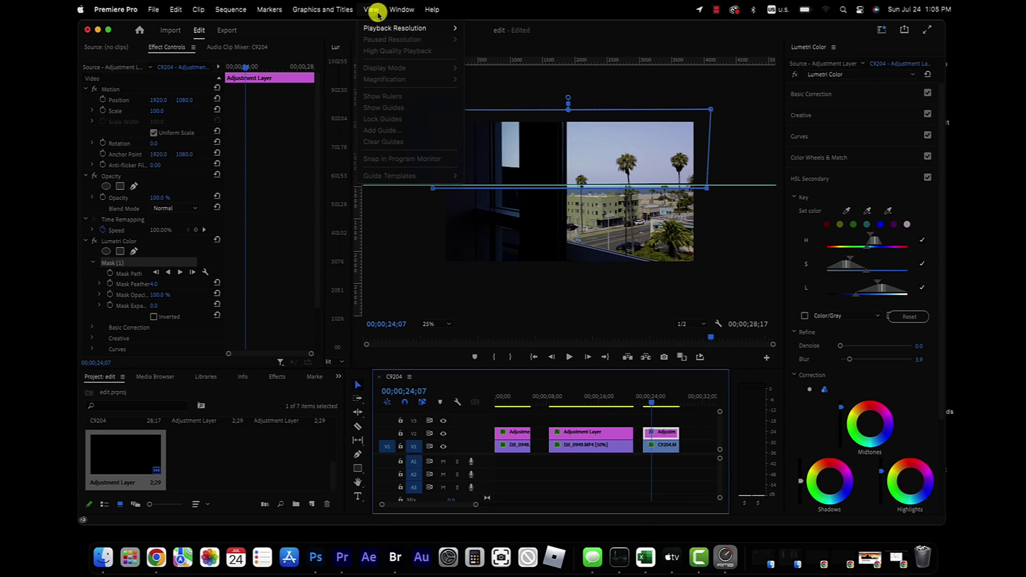
pyautogui.click(377, 14)
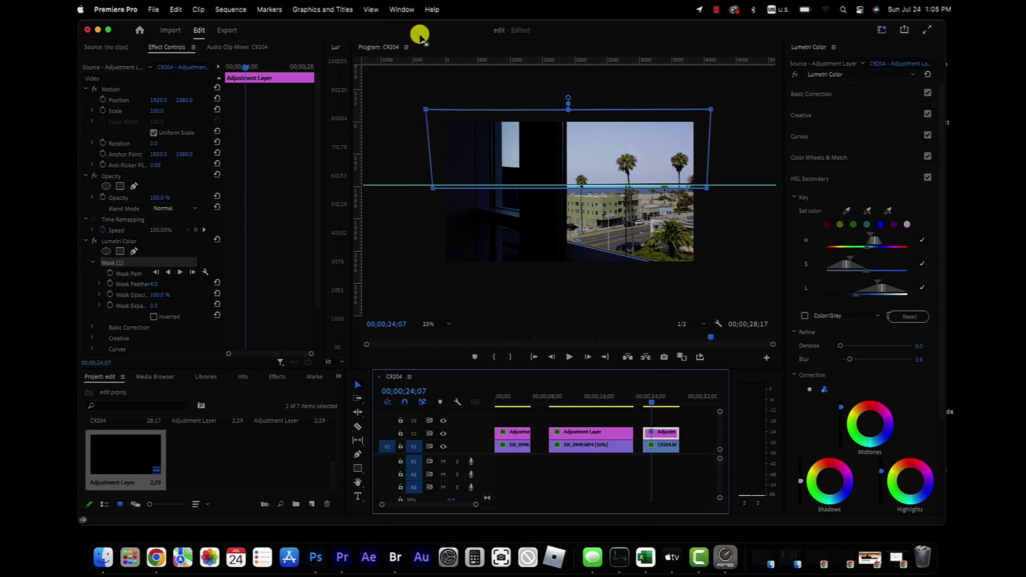
pyautogui.click(371, 11)
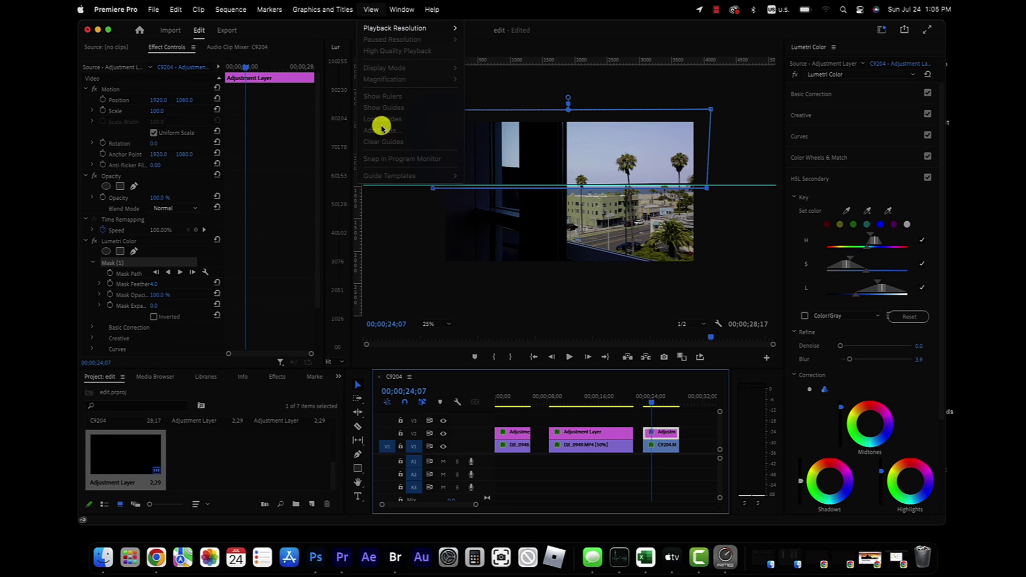
pyautogui.click(373, 12)
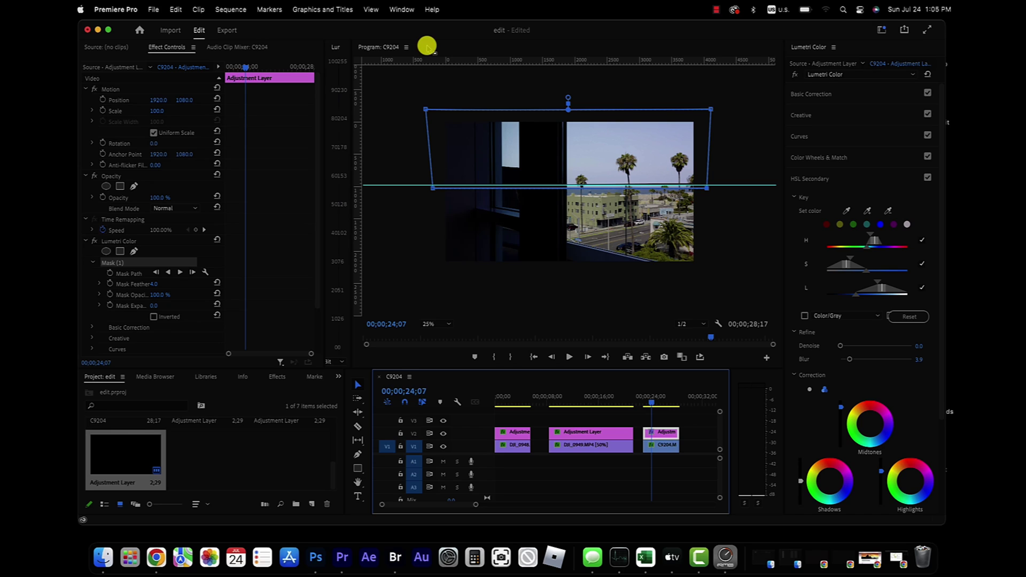
pyautogui.click(427, 47)
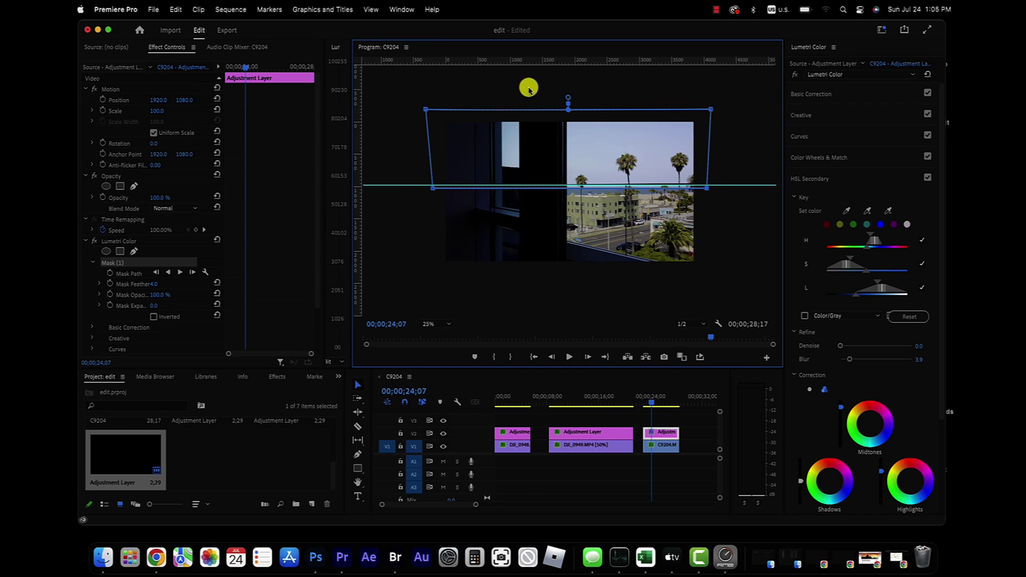
pyautogui.click(372, 11)
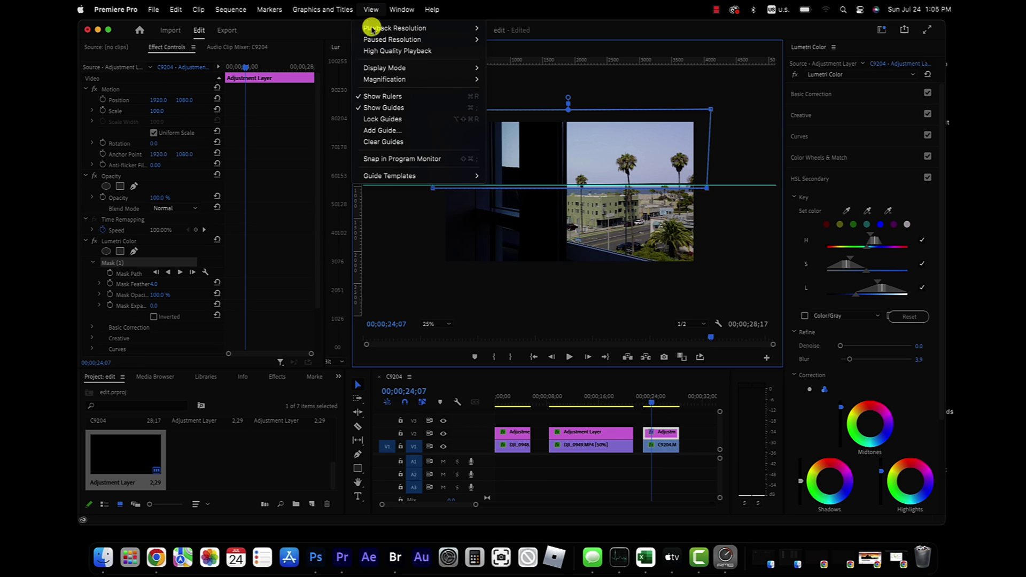
pyautogui.click(394, 141)
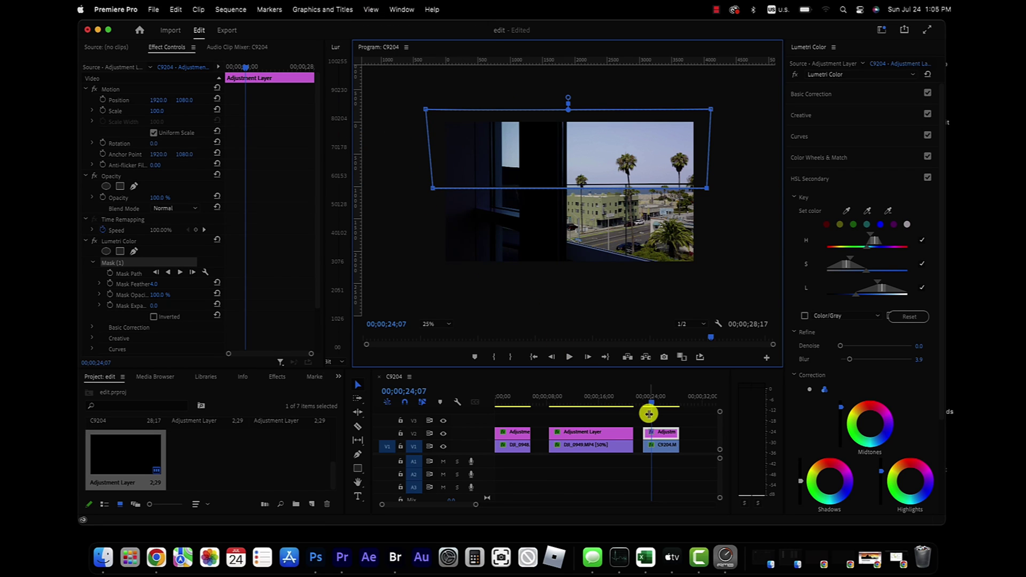
pyautogui.moveTo(650, 409); pyautogui.dragTo(647, 404)
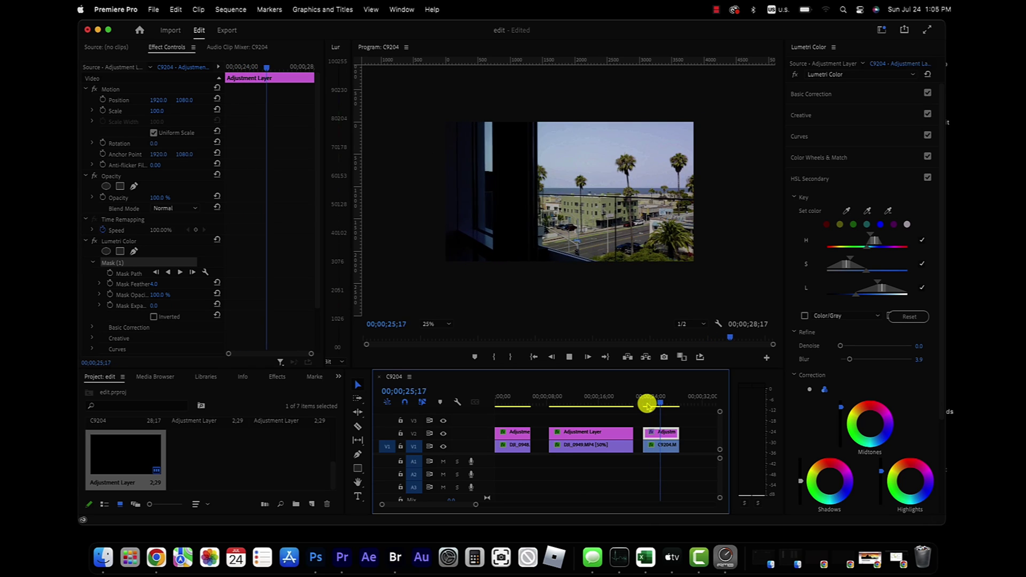
# Lower the adjustment layer's Opacity to 20% and replay from about 00;00;24;04 to judge the sky.
pyautogui.press('space')
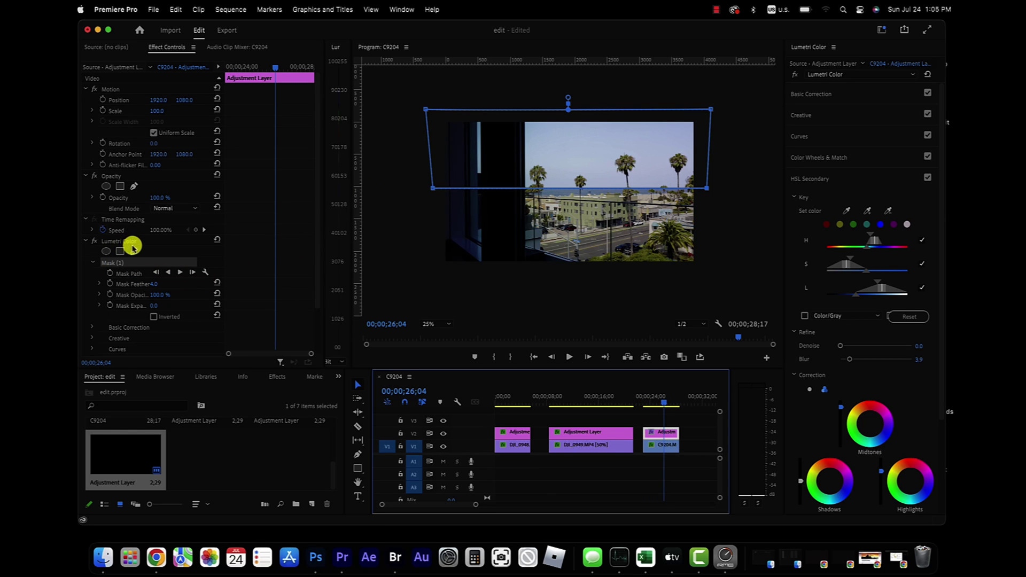
pyautogui.moveTo(155, 201); pyautogui.dragTo(155, 202)
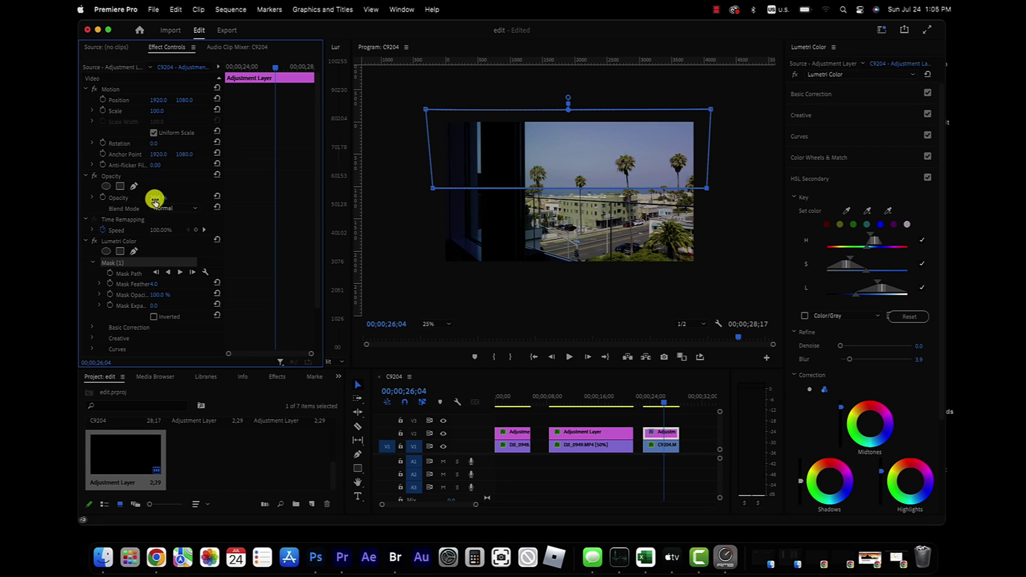
pyautogui.moveTo(661, 405); pyautogui.dragTo(651, 403)
pyautogui.press('space')
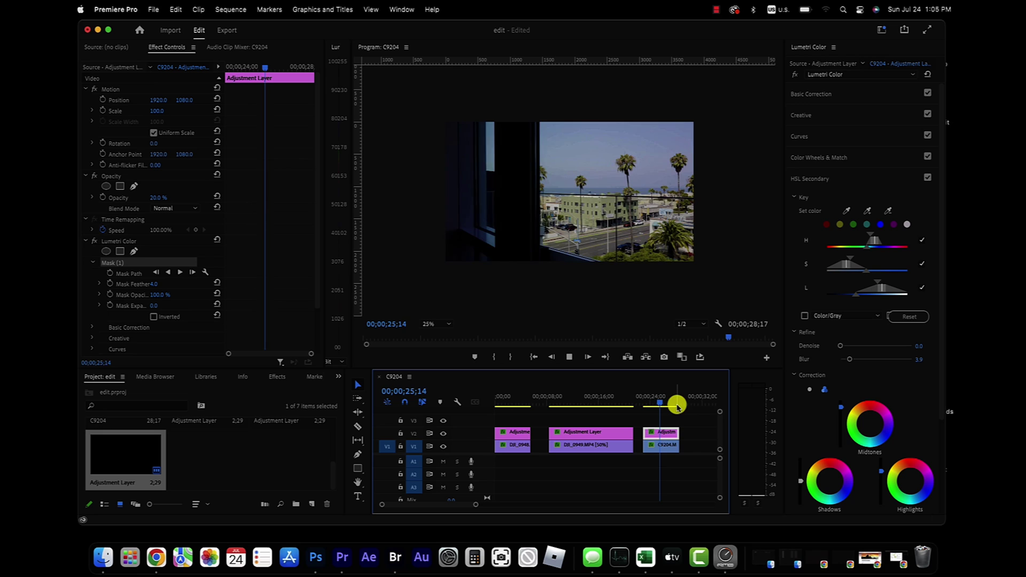
pyautogui.press('space')
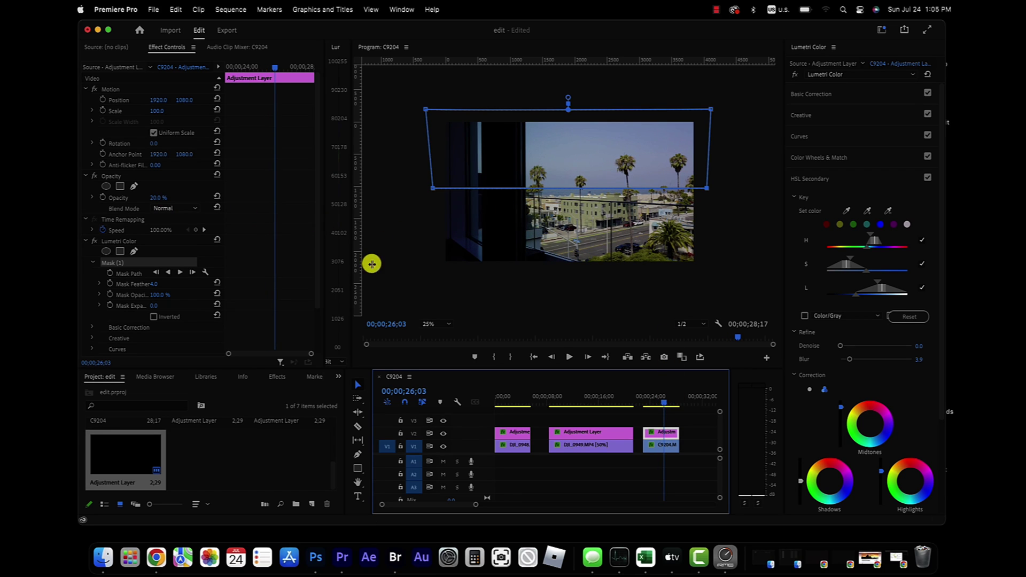
pyautogui.press('space')
pyautogui.press('space')
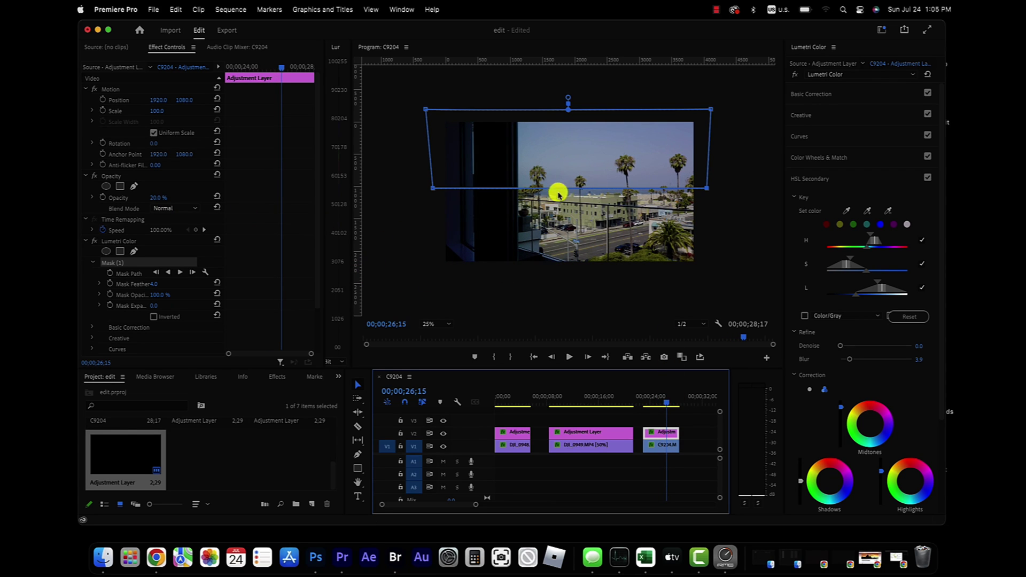
pyautogui.click(660, 445)
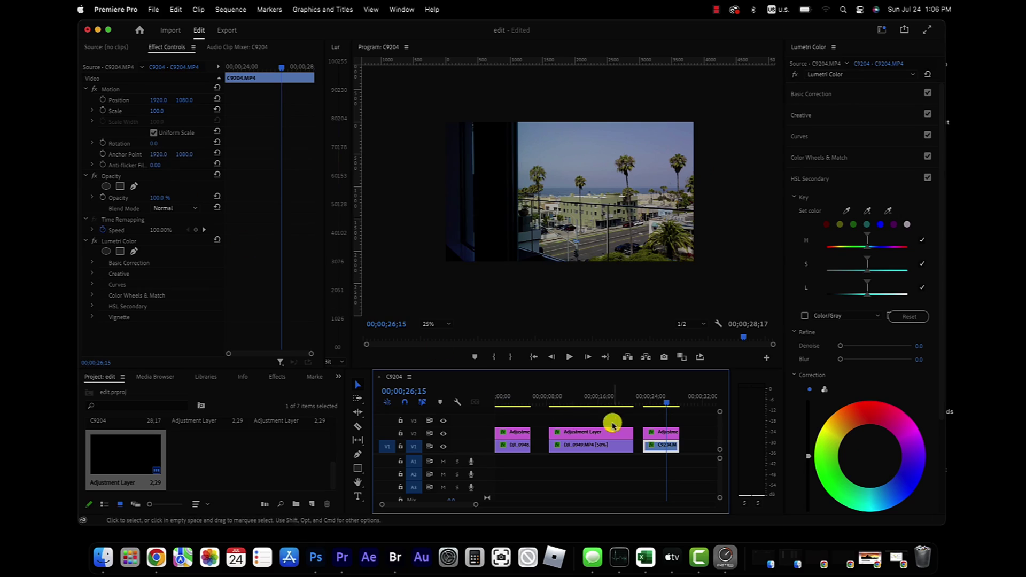